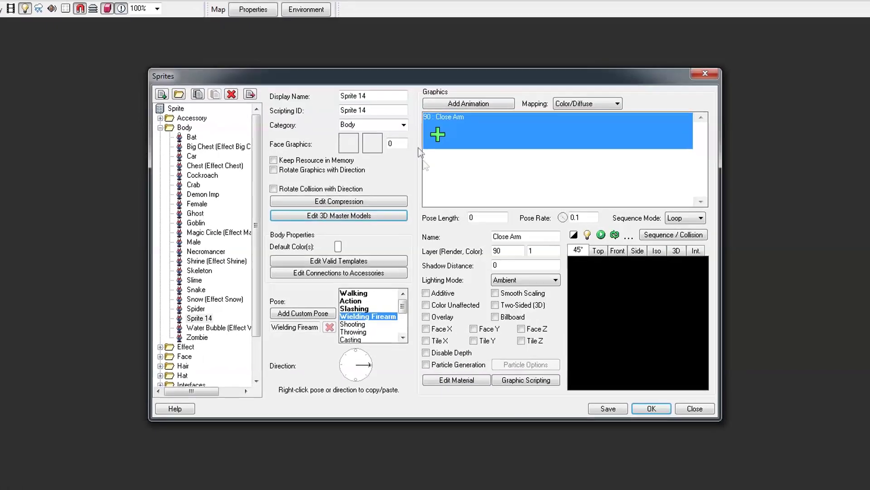
Step: Rename the new sprite as Male 2
{"action": "double_click", "coordinate": [386, 97]}
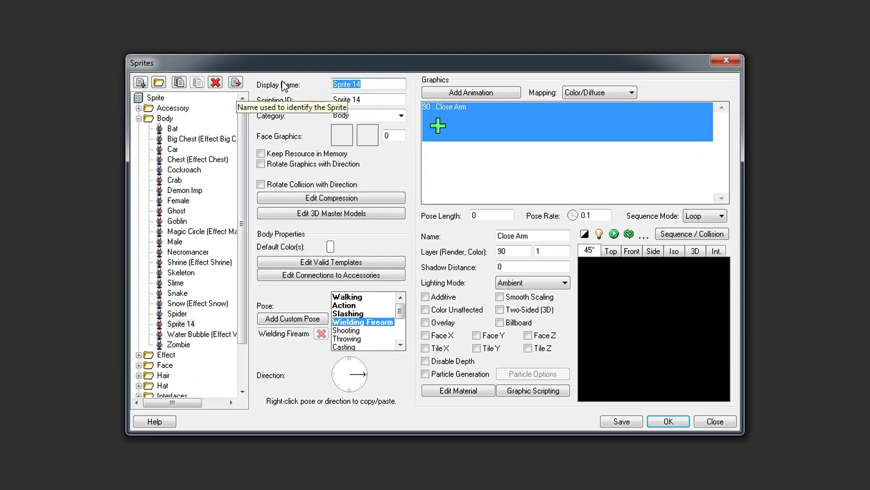
{"action": "type", "text": "Male 2"}
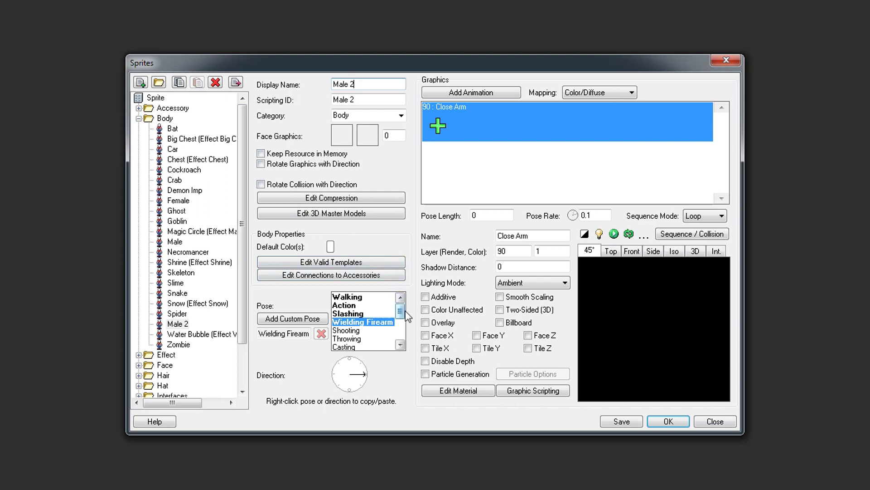
Step: Review the animation layers of the Walking, Action and Slashing poses
{"action": "left_click", "coordinate": [382, 297]}
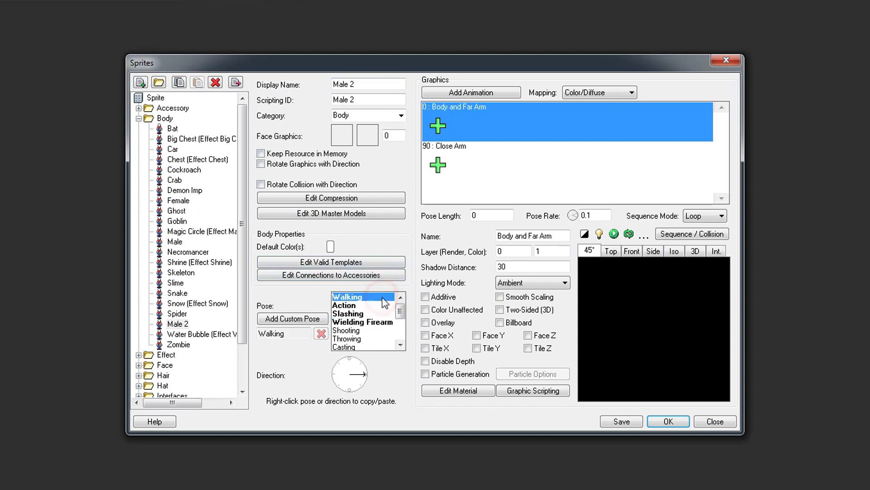
{"action": "left_click", "coordinate": [382, 306]}
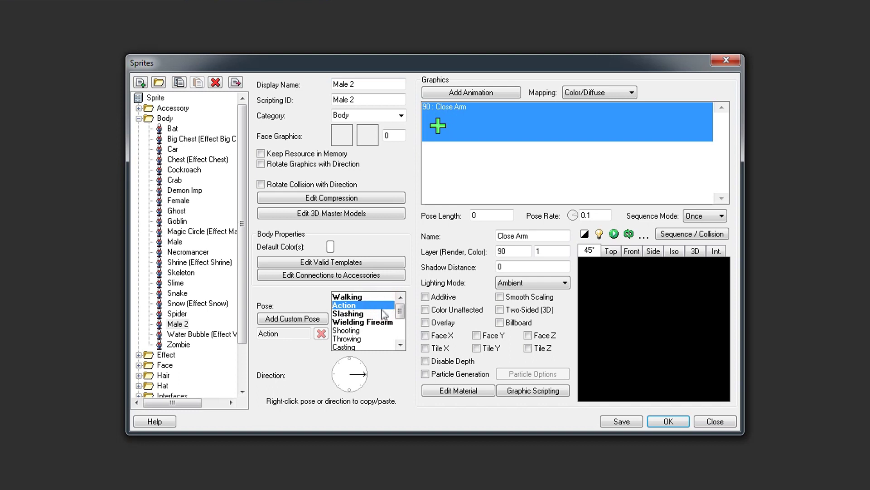
{"action": "left_click", "coordinate": [383, 314]}
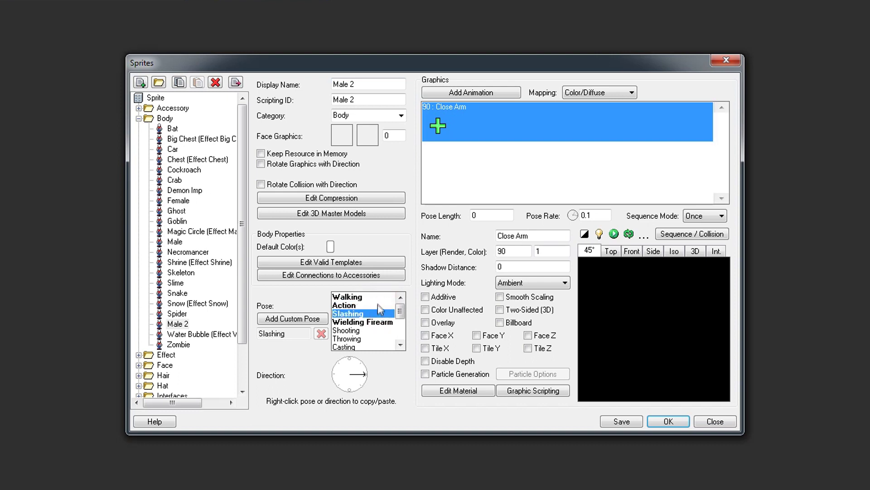
Step: Add the six body walking frames to the Body and Far Arm layer for the Walking pose's downward direction
{"action": "left_click", "coordinate": [378, 298]}
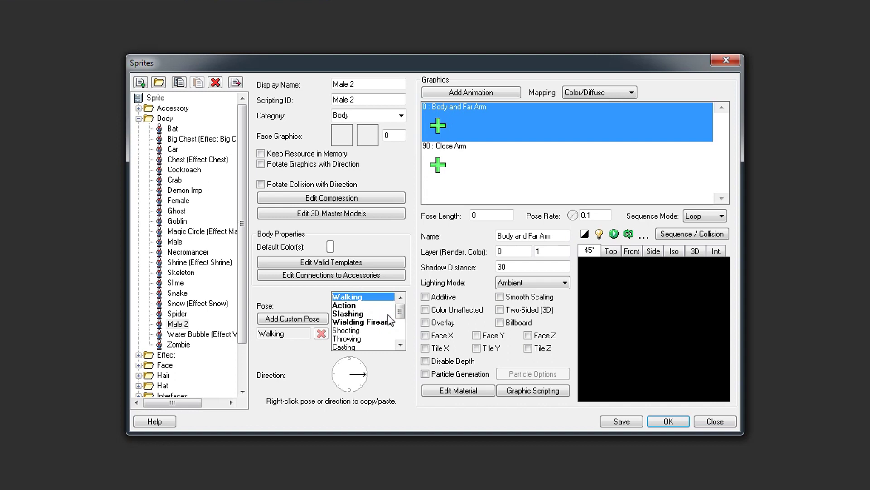
{"action": "left_click", "coordinate": [351, 389]}
{"action": "left_click", "coordinate": [350, 359]}
{"action": "left_click", "coordinate": [350, 389]}
{"action": "left_click", "coordinate": [439, 127]}
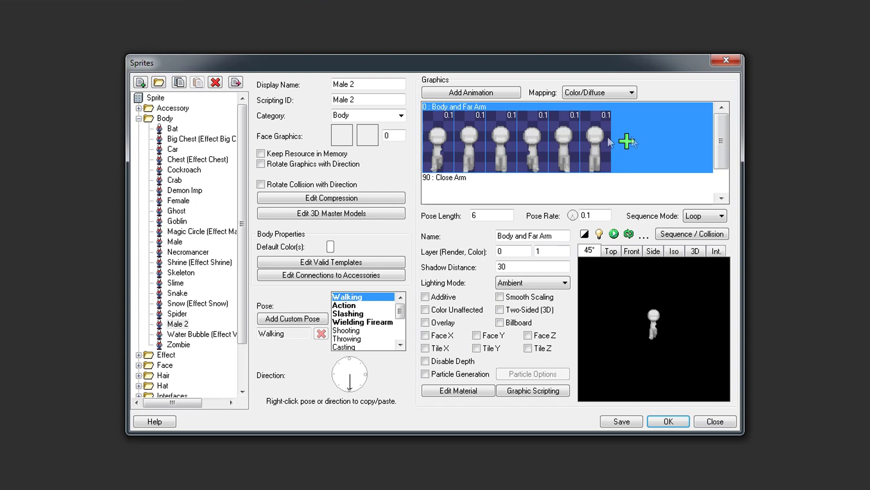
Step: Look through the six frames of the Body and Far Arm layer one by one
{"action": "left_click", "coordinate": [452, 154]}
{"action": "left_click", "coordinate": [470, 154]}
{"action": "left_click", "coordinate": [499, 154]}
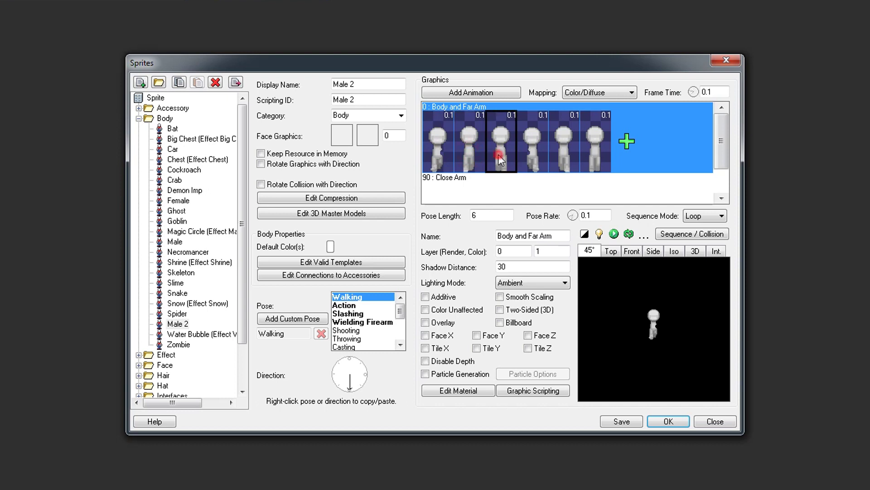
{"action": "left_click", "coordinate": [531, 154]}
{"action": "left_click", "coordinate": [564, 154]}
{"action": "left_click", "coordinate": [593, 154]}
Step: Compare the render layer values of the Close Arm and Body and Far Arm animations
{"action": "left_click_drag", "start_coordinate": [722, 140], "coordinate": [725, 166]}
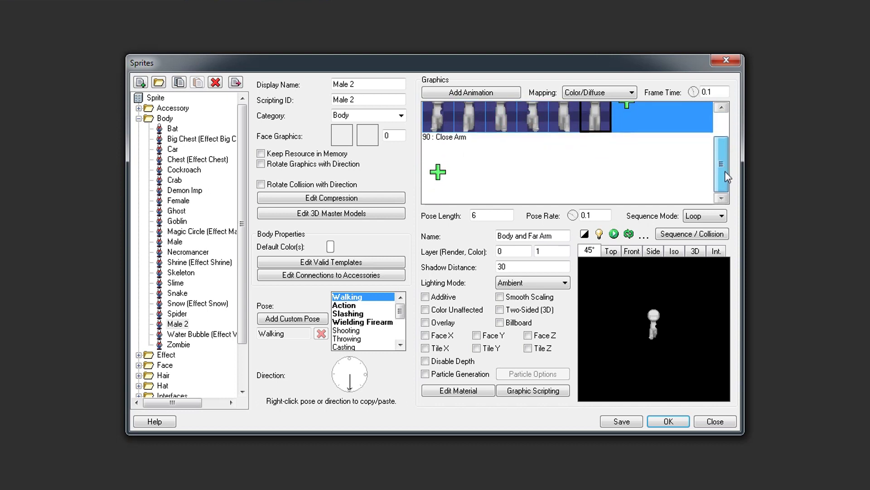
{"action": "left_click", "coordinate": [672, 176]}
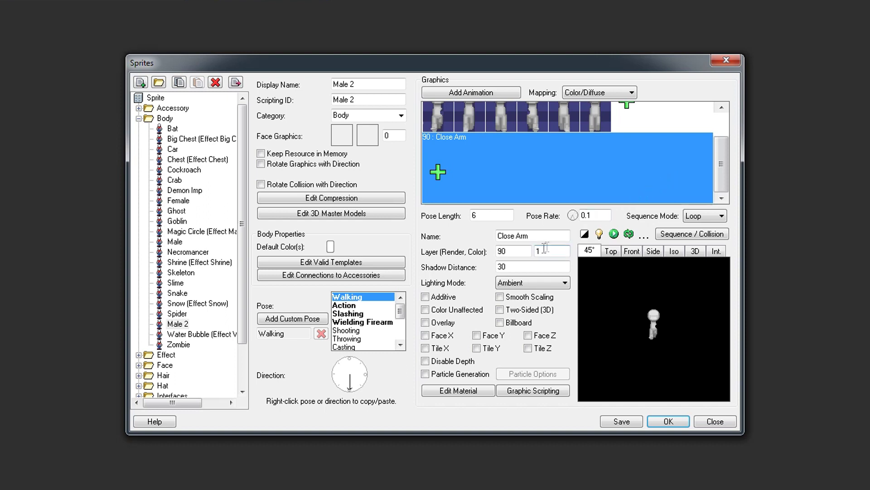
{"action": "left_click_drag", "start_coordinate": [520, 252], "coordinate": [493, 251]}
{"action": "left_click_drag", "start_coordinate": [724, 172], "coordinate": [723, 149]}
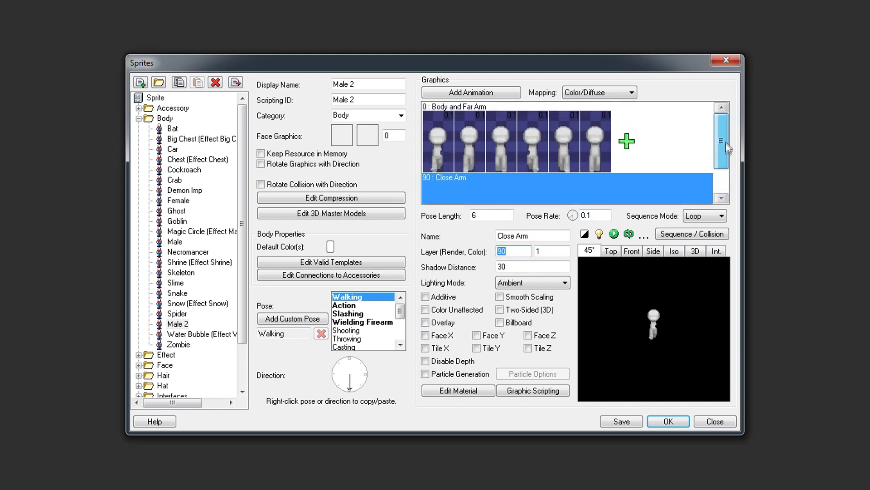
{"action": "left_click", "coordinate": [663, 155]}
{"action": "left_click_drag", "start_coordinate": [524, 251], "coordinate": [473, 253]}
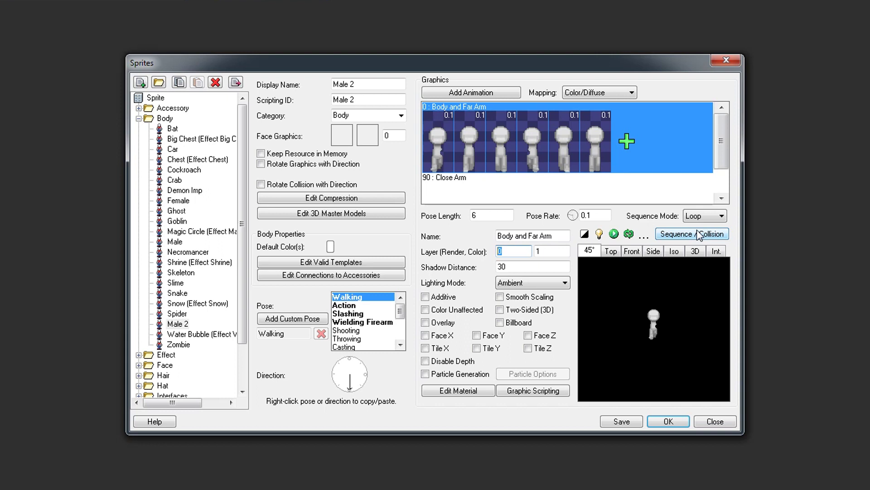
Step: Import the arm image strip into the Close Arm layer and loop the animation preview
{"action": "left_click_drag", "start_coordinate": [722, 154], "coordinate": [722, 177]}
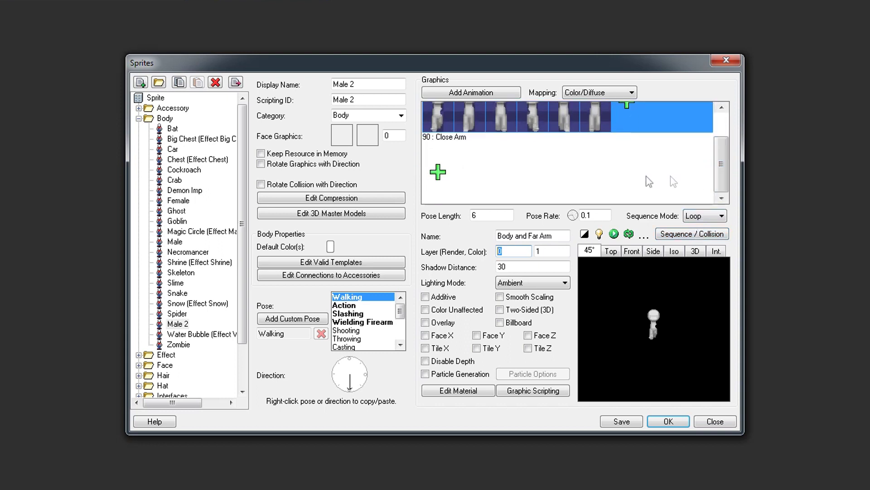
{"action": "right_click", "coordinate": [443, 175]}
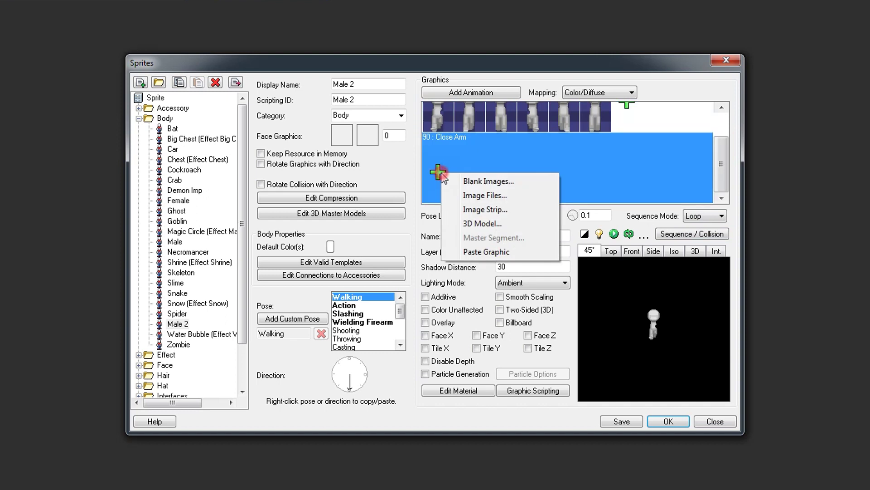
{"action": "left_click", "coordinate": [534, 211]}
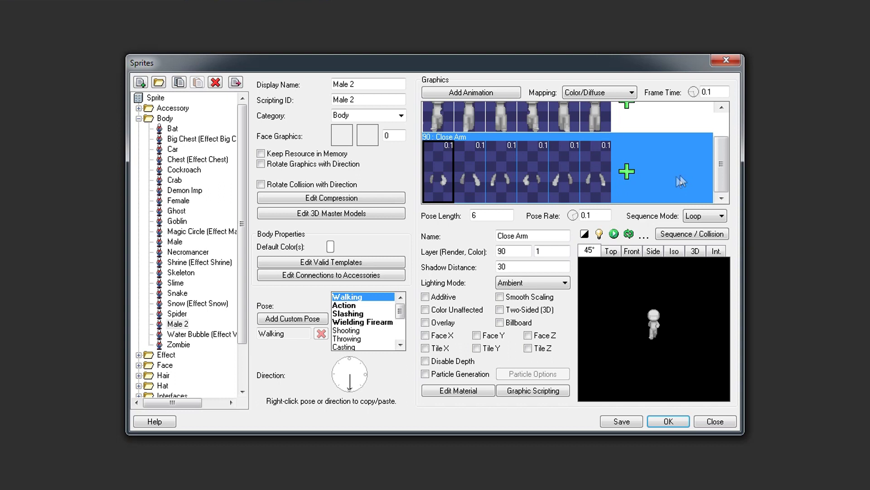
{"action": "left_click", "coordinate": [630, 235]}
Step: Set the frame time of all six Body and Far Arm frames to 0.15
{"action": "left_click_drag", "start_coordinate": [721, 170], "coordinate": [722, 136]}
{"action": "left_click", "coordinate": [440, 140]}
{"action": "left_click", "coordinate": [500, 144]}
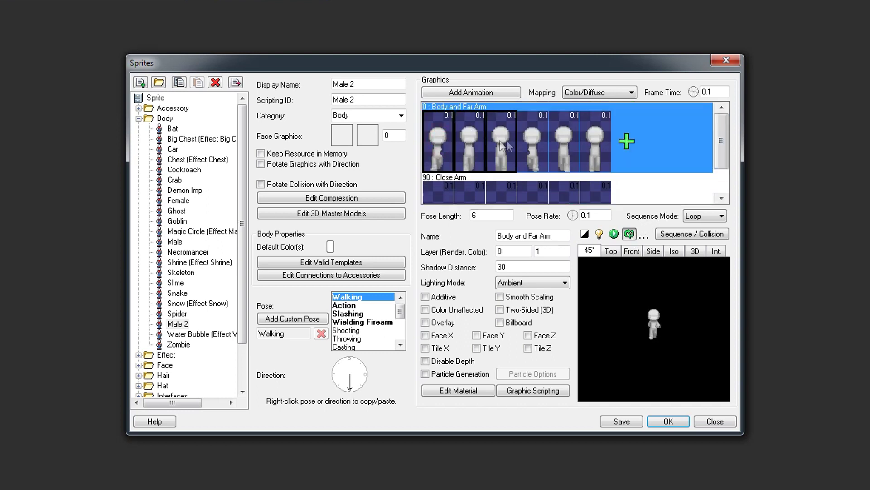
{"action": "left_click_drag", "start_coordinate": [504, 145], "coordinate": [603, 140]}
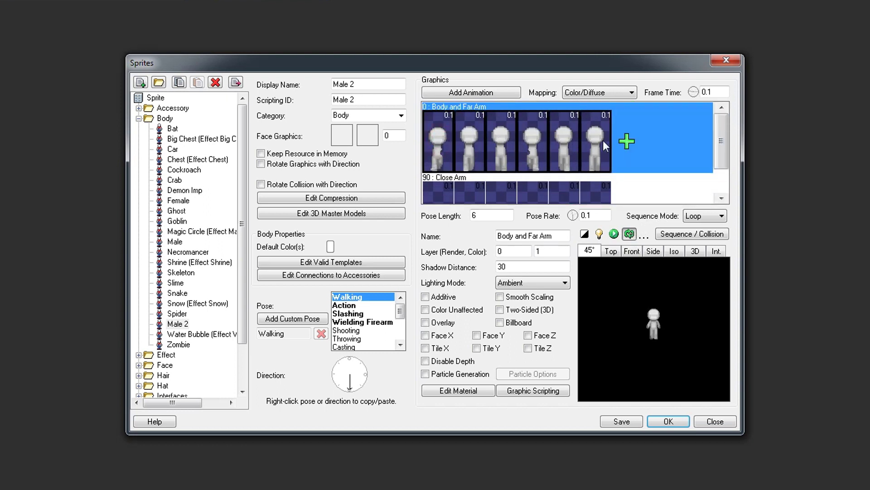
{"action": "left_click", "coordinate": [721, 91]}
{"action": "type", "text": "5"}
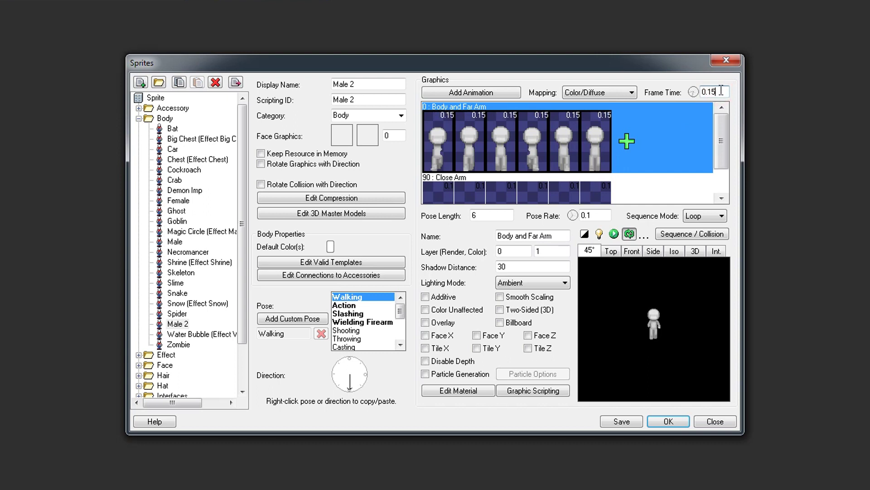
Step: Set the frame time of all six Close Arm frames to 0.15
{"action": "left_click_drag", "start_coordinate": [720, 136], "coordinate": [719, 159]}
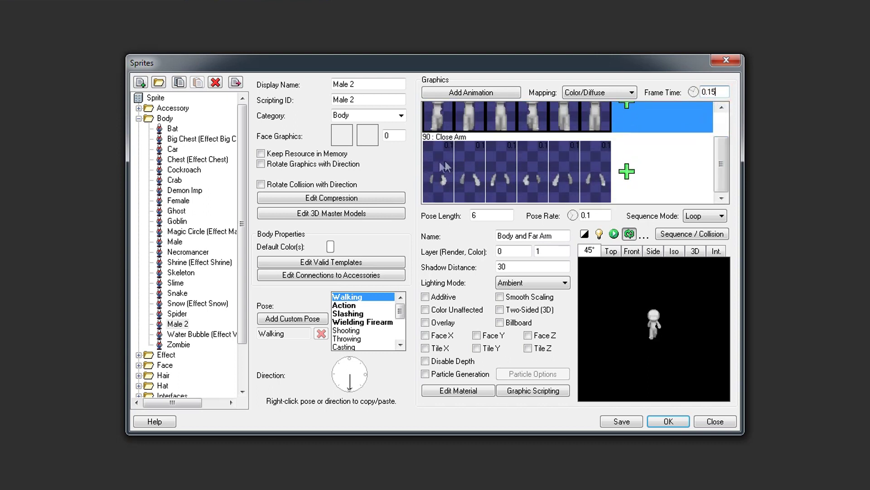
{"action": "left_click_drag", "start_coordinate": [445, 165], "coordinate": [597, 163]}
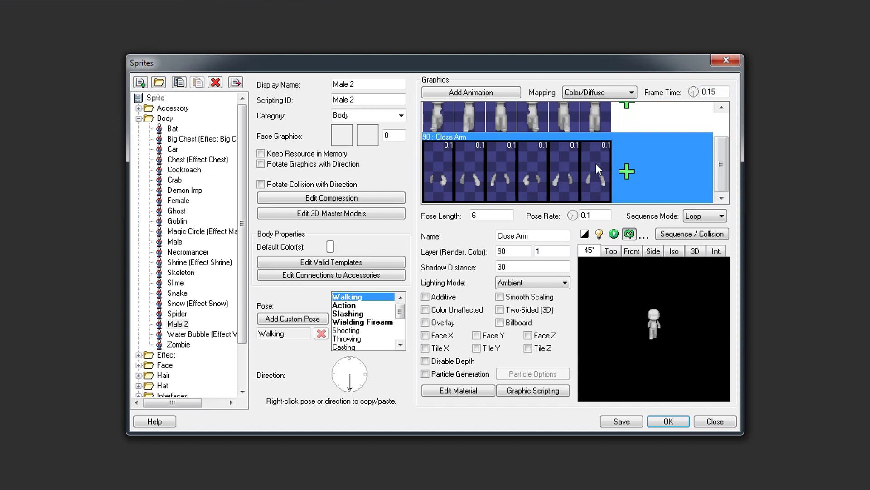
{"action": "left_click", "coordinate": [720, 92]}
{"action": "type", "text": "5"}
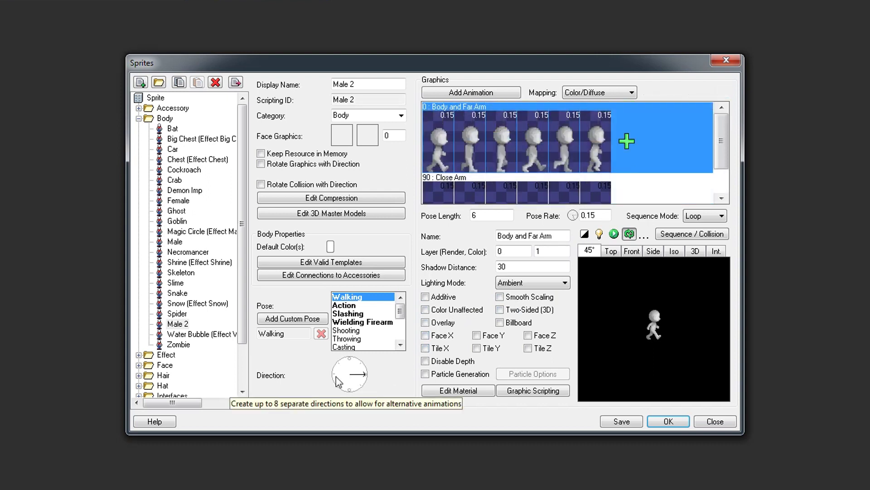
Step: Check the Walking pose's left-facing direction, and return to the right-facing one
{"action": "left_click", "coordinate": [336, 377]}
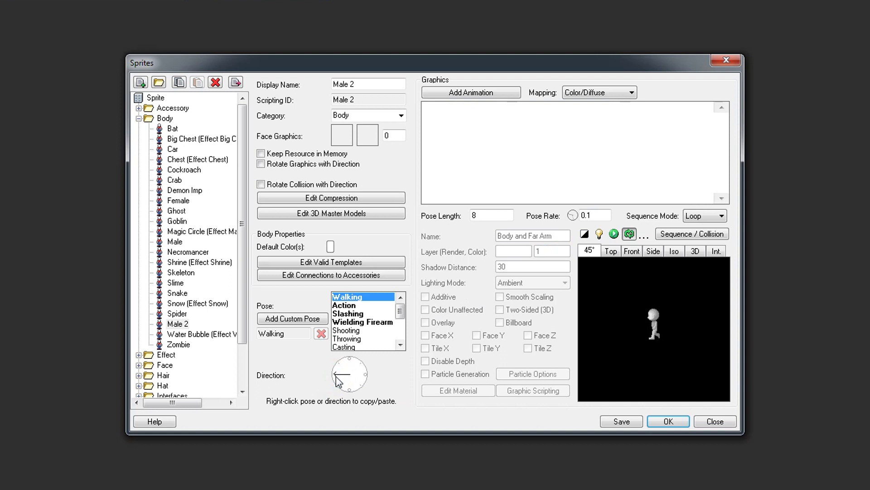
{"action": "left_click", "coordinate": [364, 374]}
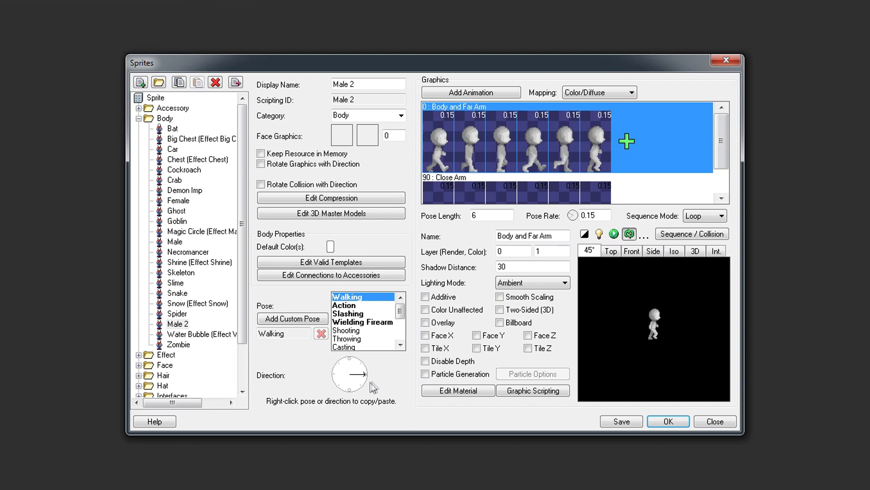
Step: Open the sequence and collision editor for the downward Walking direction and adjust the lower corner node of the rectangle collision
{"action": "left_click", "coordinate": [350, 389]}
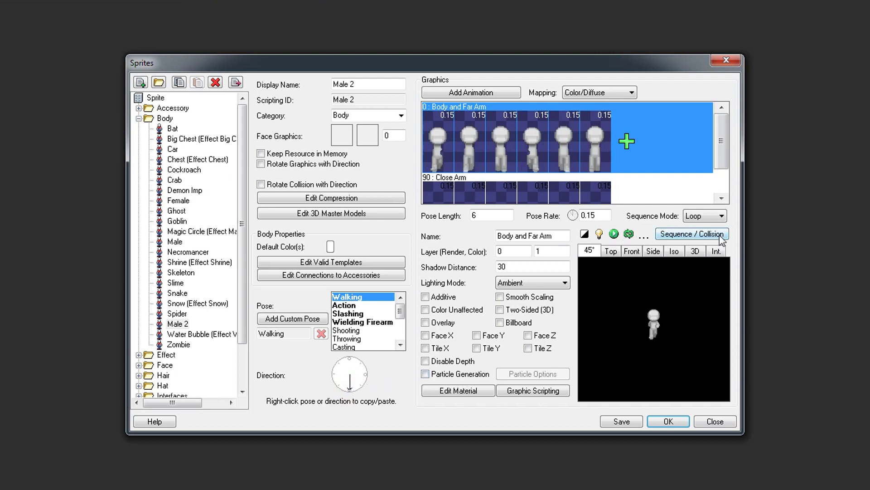
{"action": "double_click", "coordinate": [696, 307]}
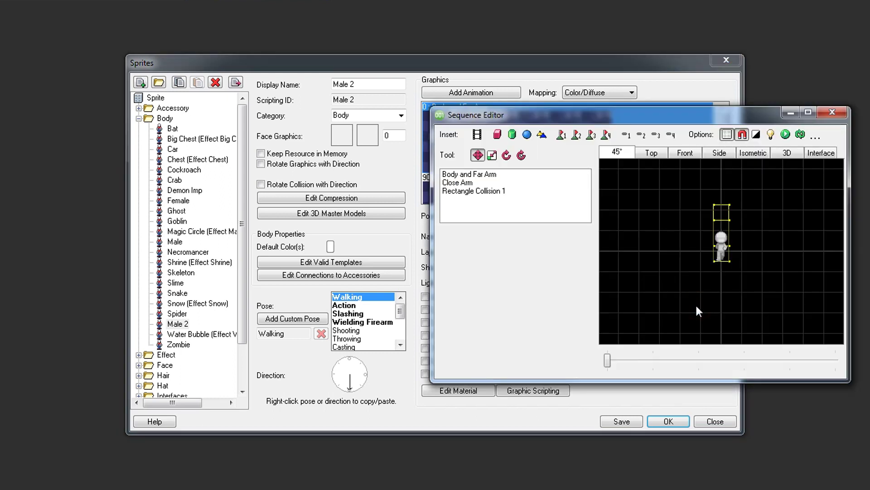
{"action": "left_click", "coordinate": [728, 263]}
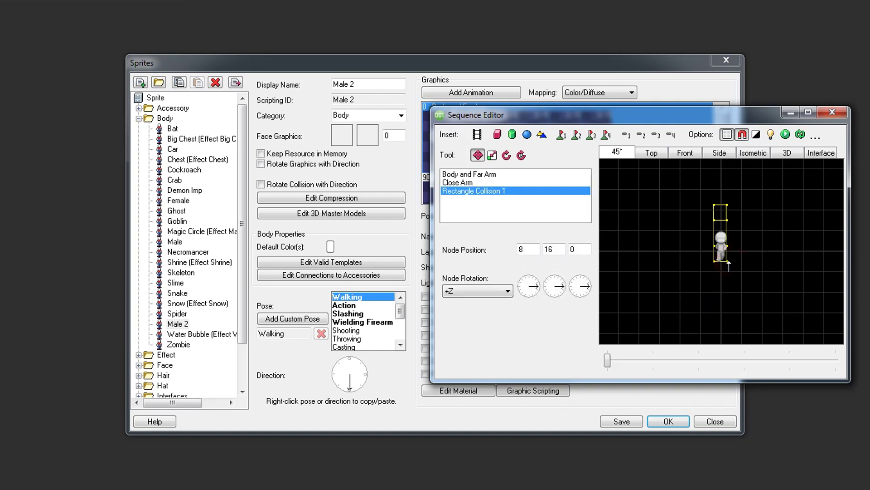
{"action": "left_click_drag", "start_coordinate": [728, 262], "coordinate": [730, 263]}
Step: Insert holding point 1 and place it at the character's hand in the first frame
{"action": "left_click", "coordinate": [564, 138]}
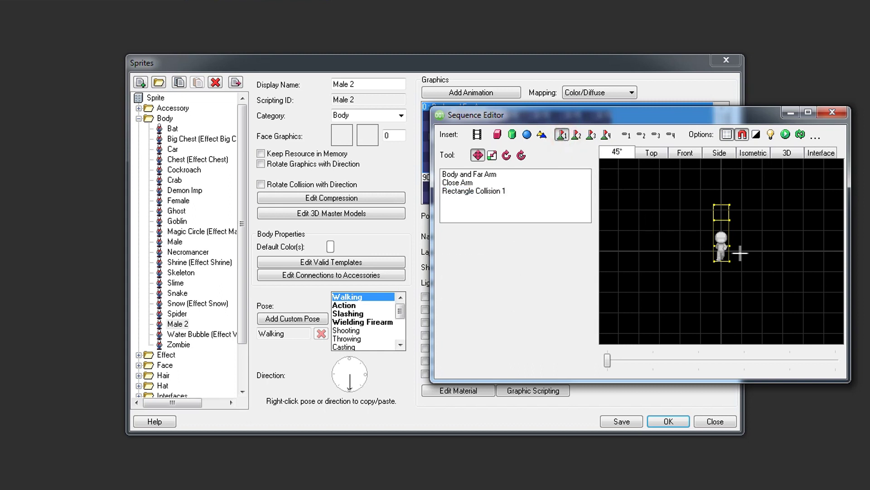
{"action": "left_click", "coordinate": [738, 238]}
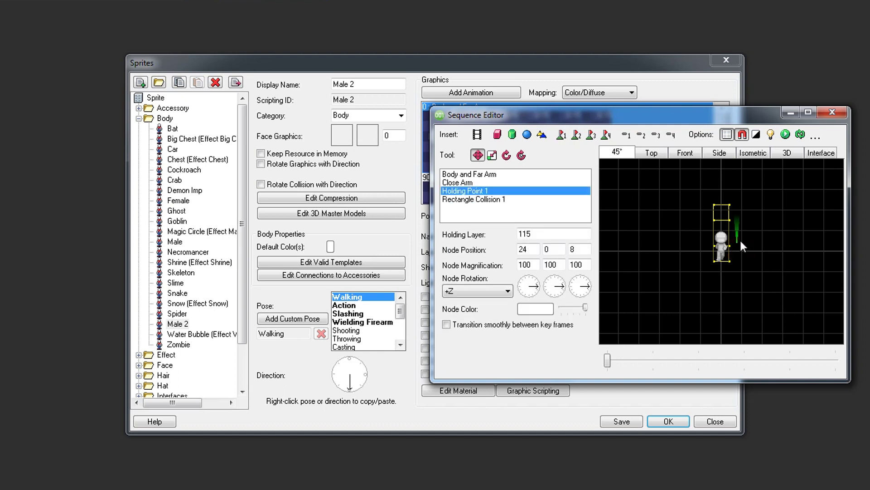
{"action": "left_click_drag", "start_coordinate": [737, 240], "coordinate": [725, 247]}
{"action": "mouse_move", "coordinate": [752, 252]}
{"action": "middle_mouse_down"}
{"action": "mouse_move", "coordinate": [716, 255]}
{"action": "mouse_move", "coordinate": [747, 249]}
{"action": "middle_mouse_up"}
{"action": "scroll", "coordinate": [746, 250], "scroll_direction": "up", "scroll_amount": 5}
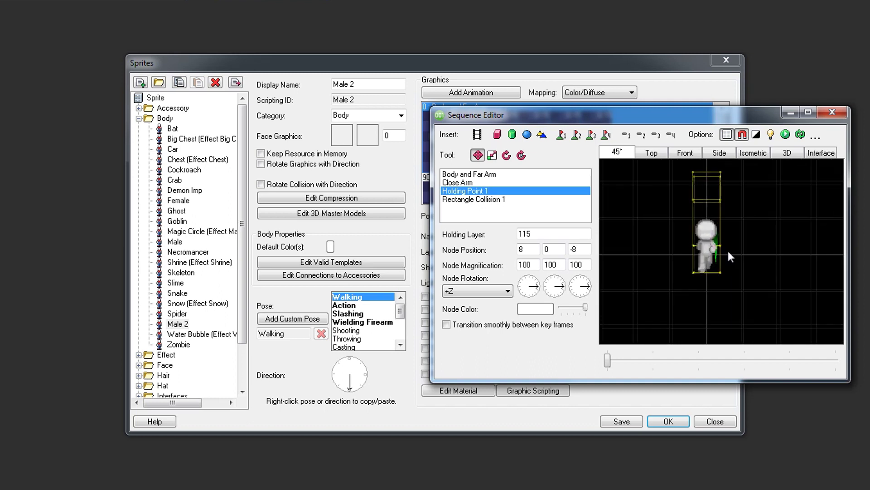
{"action": "scroll", "coordinate": [732, 252], "scroll_direction": "up", "scroll_amount": 2}
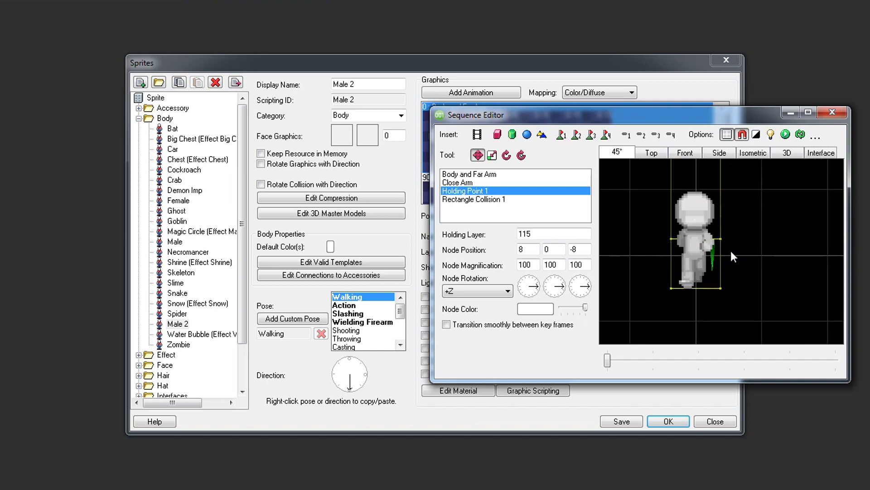
{"action": "left_click", "coordinate": [731, 252]}
{"action": "scroll", "coordinate": [731, 252], "scroll_direction": "down", "scroll_amount": 2}
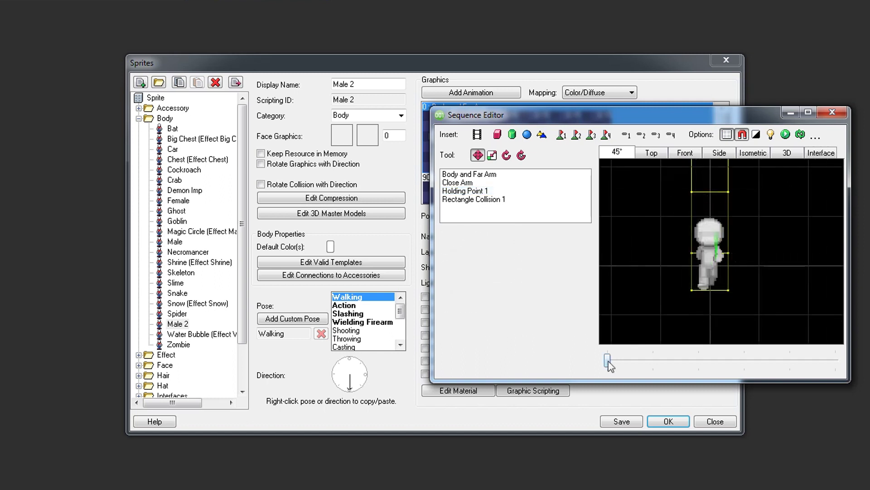
Step: In the second frame, move holding point 1 to the hand with its first position value at 9 and adjust its rotation
{"action": "left_click_drag", "start_coordinate": [608, 361], "coordinate": [652, 361]}
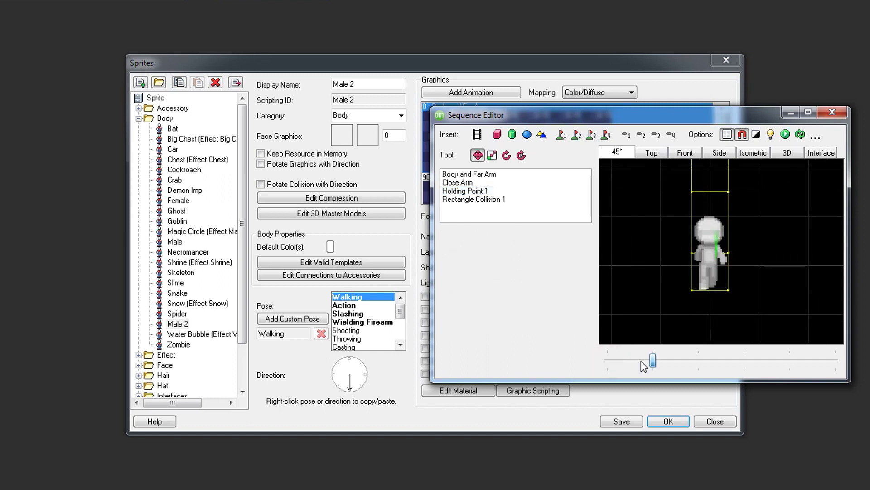
{"action": "left_click_drag", "start_coordinate": [714, 247], "coordinate": [724, 246]}
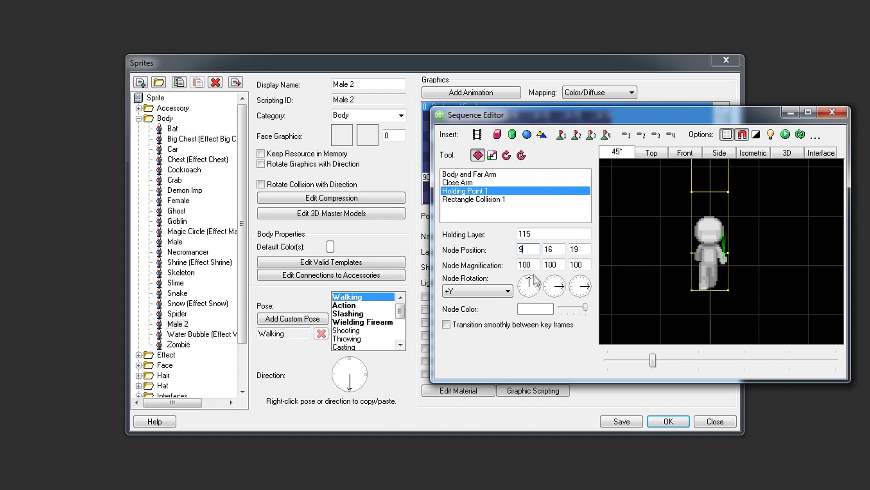
{"action": "left_click_drag", "start_coordinate": [561, 286], "coordinate": [566, 291]}
Step: Set the first previewed held item to Energy Sword, and play and stop the looping downward walk preview
{"action": "left_click", "coordinate": [816, 135]}
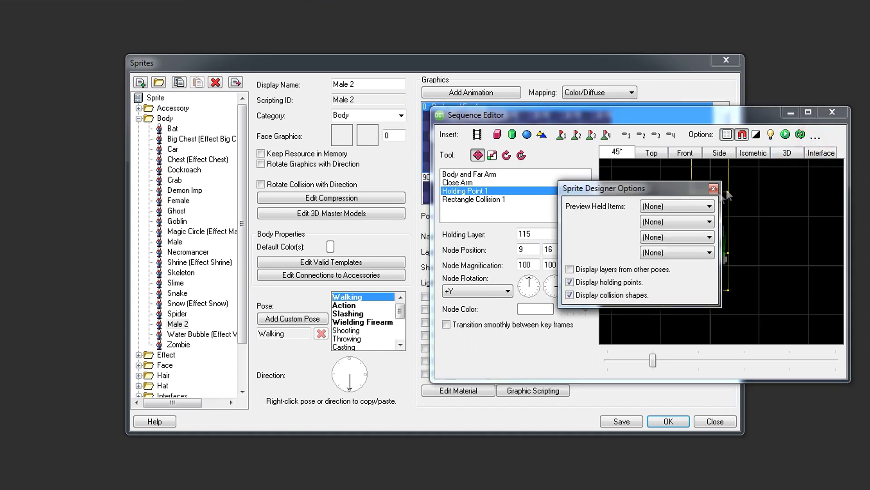
{"action": "left_click", "coordinate": [704, 210]}
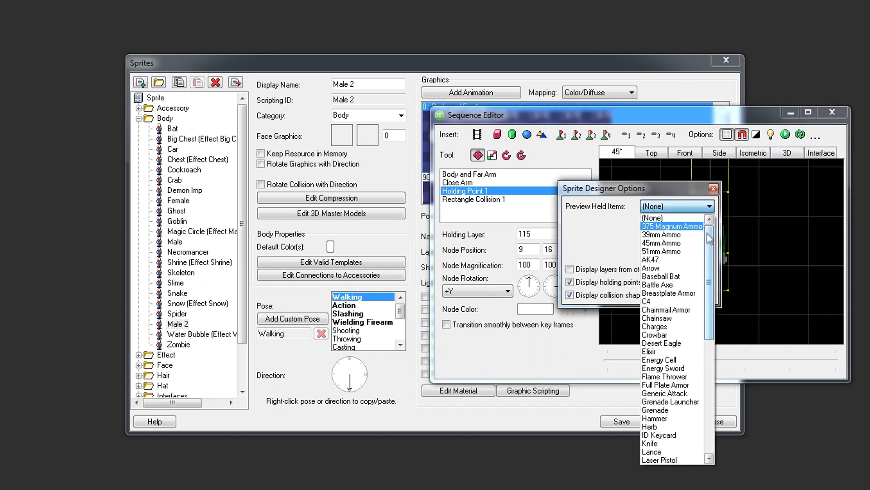
{"action": "left_click_drag", "start_coordinate": [708, 234], "coordinate": [711, 287]}
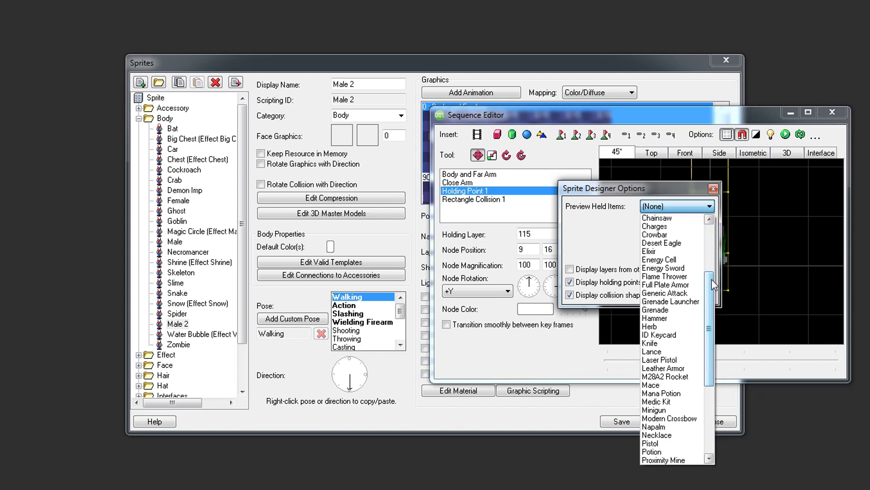
{"action": "left_click", "coordinate": [685, 268]}
{"action": "left_click", "coordinate": [801, 135]}
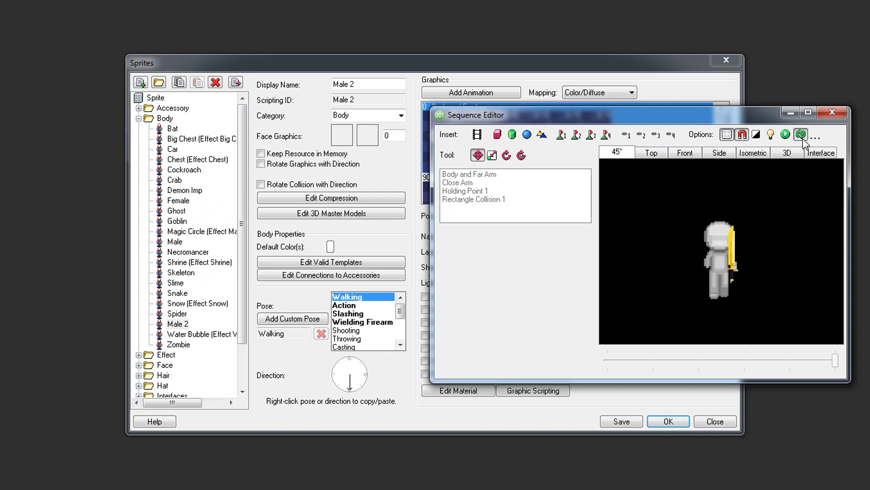
{"action": "left_click", "coordinate": [803, 139]}
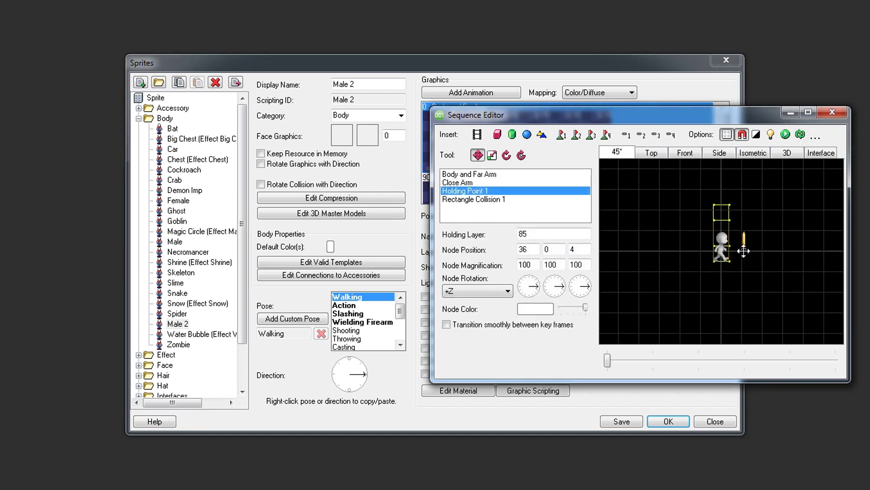
Step: Move holding point 1 to the character's hand in the first frame of the right-facing Walking direction
{"action": "left_click_drag", "start_coordinate": [743, 251], "coordinate": [729, 253]}
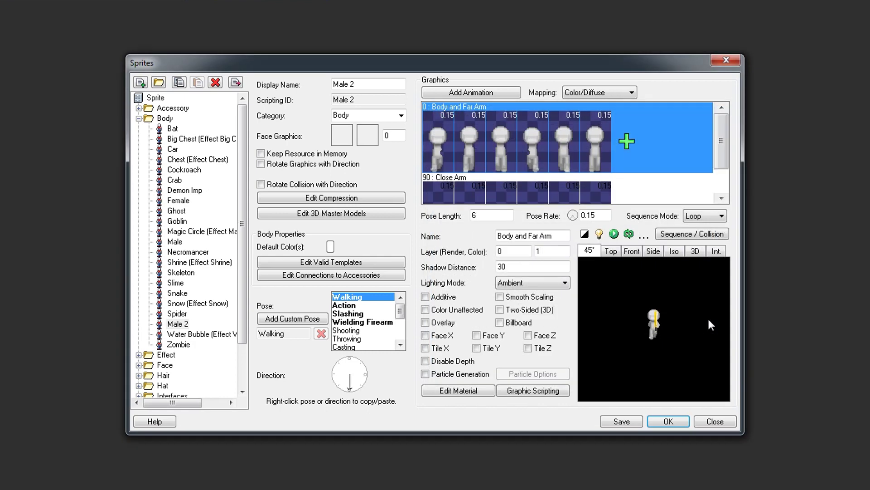
Step: Add an animation to the downward Idle pose from an idle_down image file
{"action": "scroll", "coordinate": [380, 322], "scroll_direction": "down", "scroll_amount": 2}
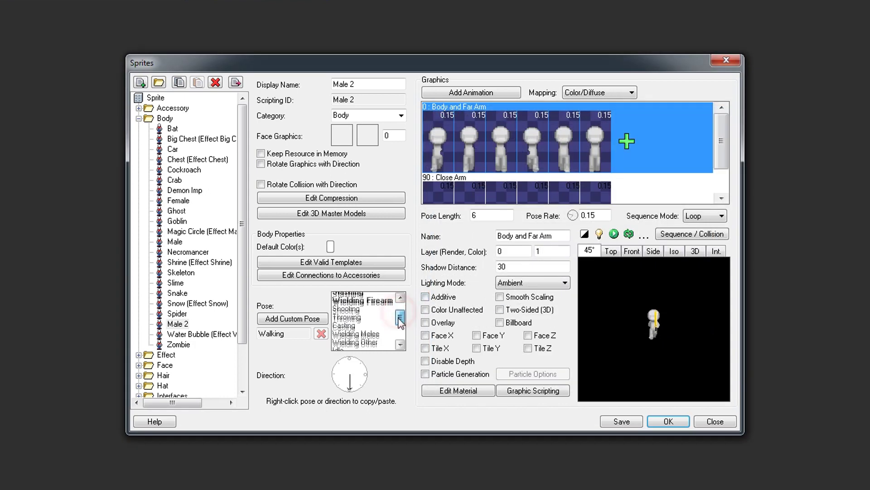
{"action": "left_click", "coordinate": [375, 333]}
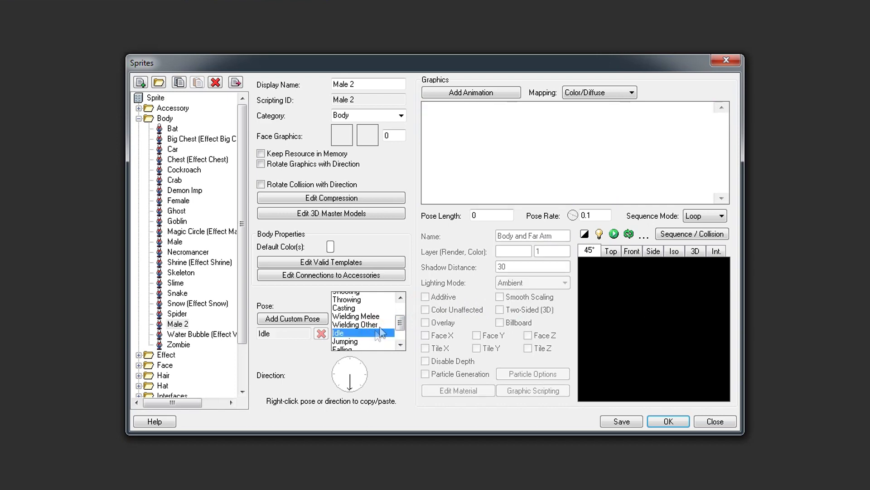
{"action": "left_click", "coordinate": [507, 93]}
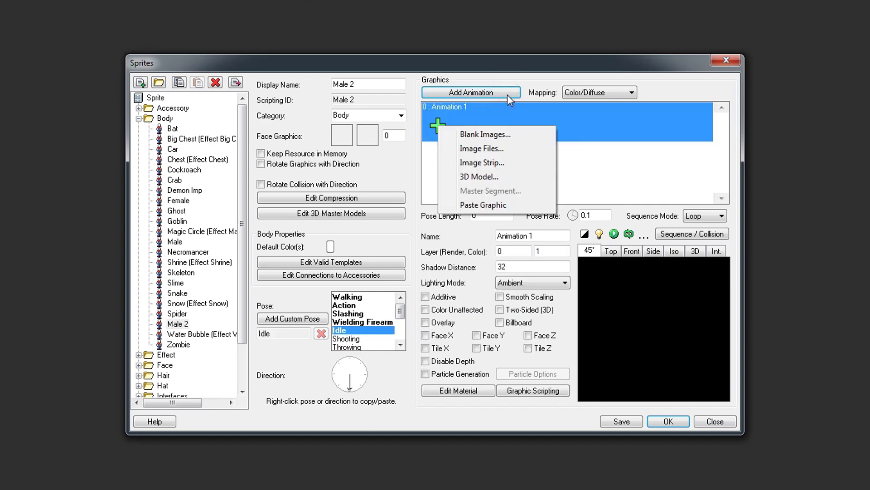
{"action": "left_click", "coordinate": [507, 150]}
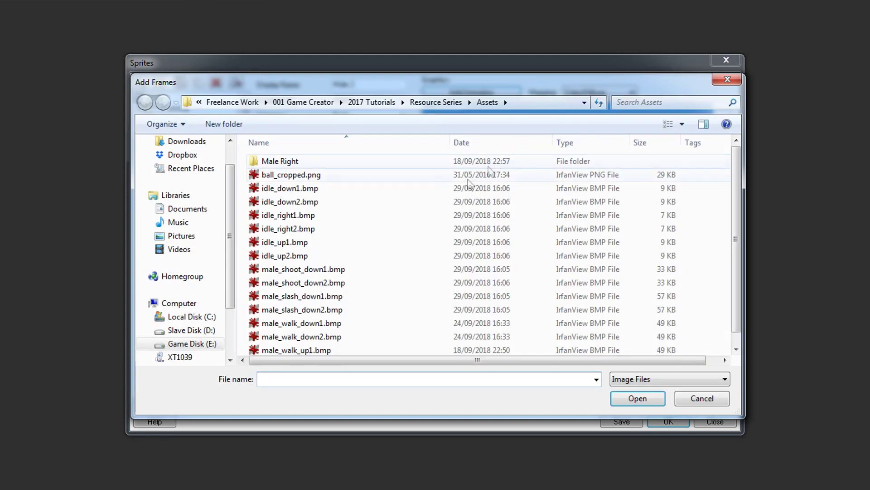
{"action": "double_click", "coordinate": [446, 200]}
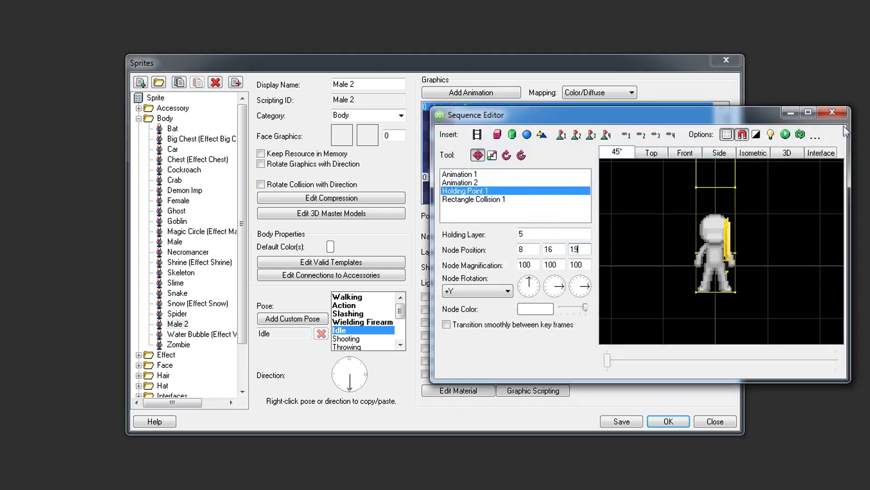
Step: Finish the Idle pose's sequence and collision editing and select the body frame of Animation 1
{"action": "left_click", "coordinate": [834, 111]}
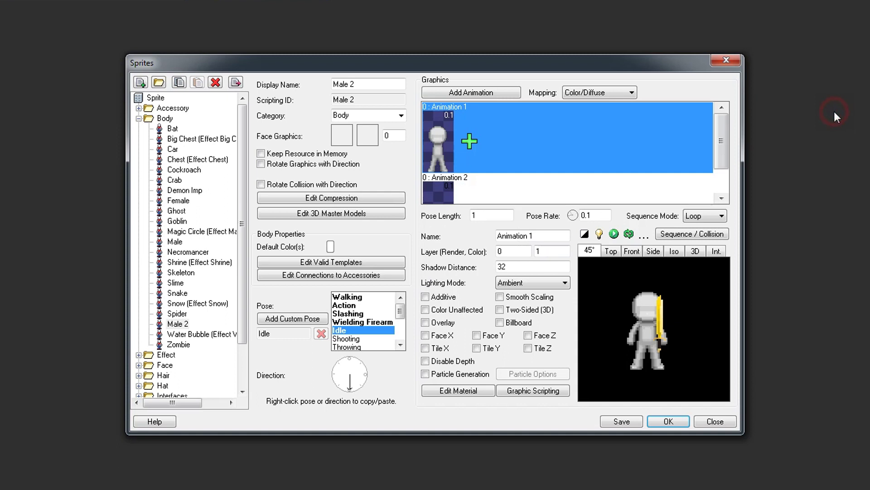
{"action": "left_click", "coordinate": [439, 138]}
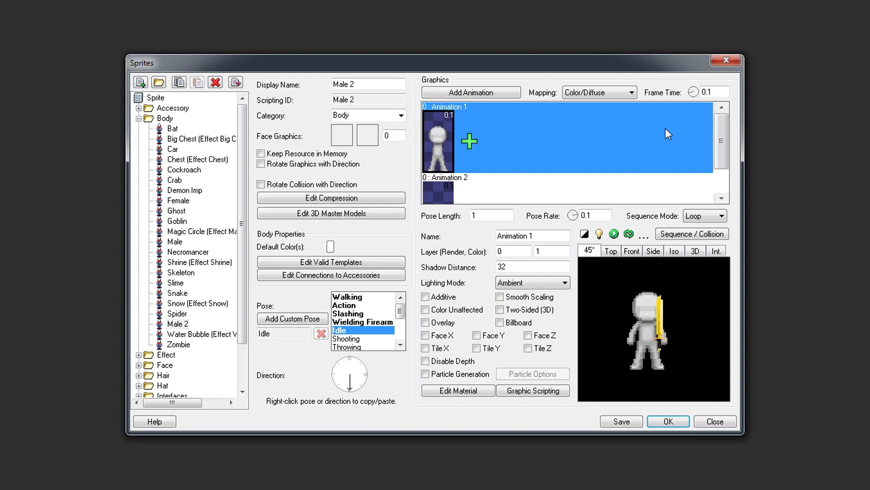
Step: Add frames from an image strip to the Body and Far Arm animation of the downward Slashing pose
{"action": "key", "text": "Up"}
{"action": "key", "text": "Up"}
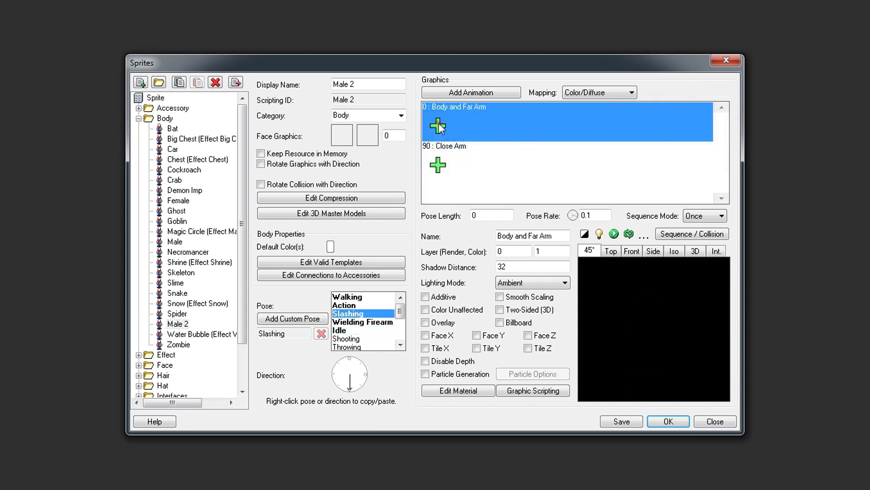
{"action": "left_click", "coordinate": [436, 126]}
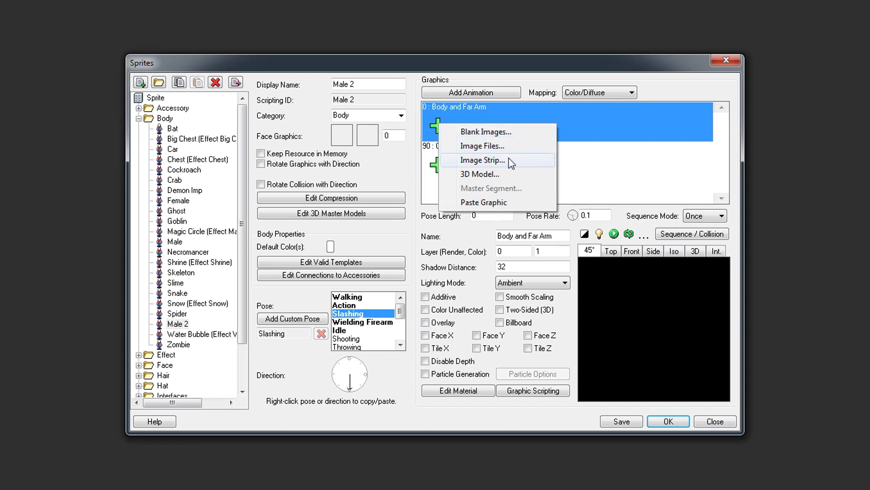
{"action": "left_click", "coordinate": [482, 160]}
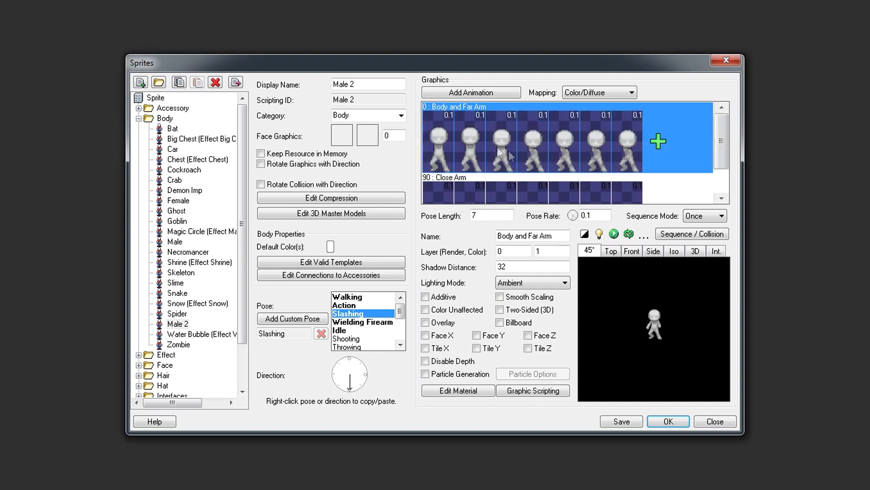
Step: Set the frame time of all seven Body and Far Arm frames in the Slashing pose to 0.15
{"action": "left_click_drag", "start_coordinate": [443, 140], "coordinate": [624, 140]}
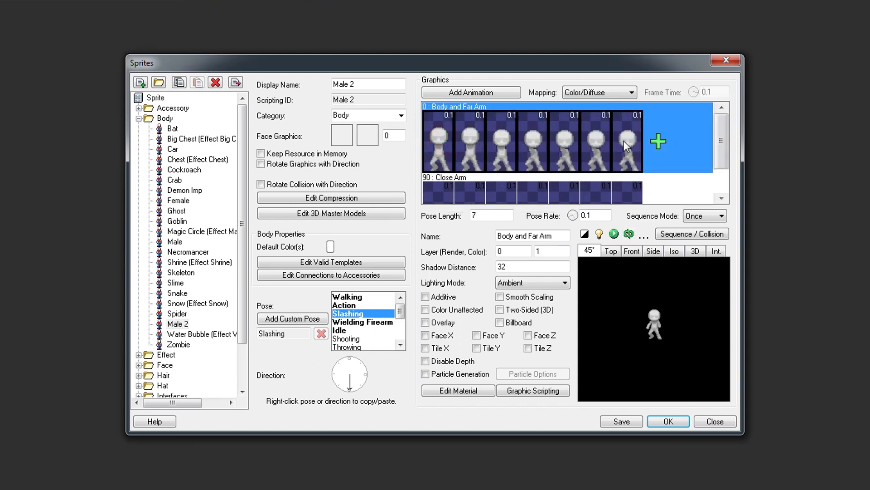
{"action": "left_click", "coordinate": [725, 90]}
{"action": "type", "text": "5"}
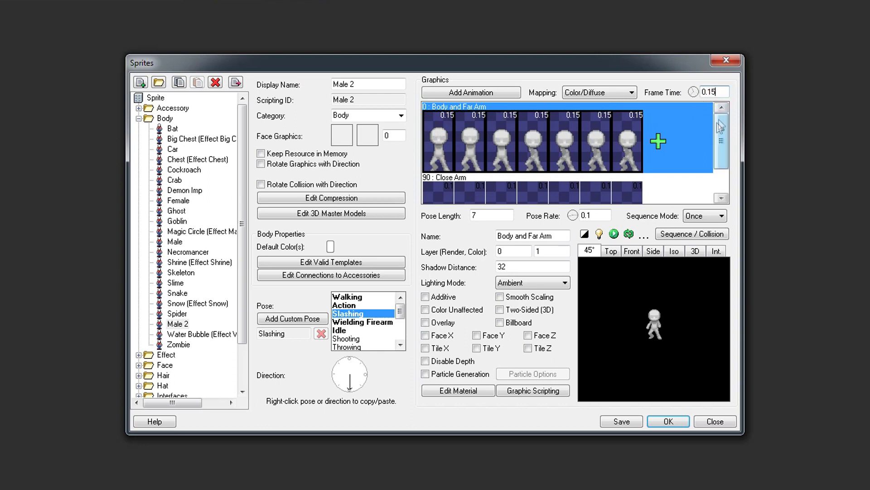
Step: Set the frame time of all seven Close Arm frames in the Slashing pose to 0.15
{"action": "scroll", "coordinate": [721, 129], "scroll_direction": "down", "scroll_amount": 1}
{"action": "left_click_drag", "start_coordinate": [428, 170], "coordinate": [630, 169]}
{"action": "left_click", "coordinate": [716, 92]}
{"action": "type", "text": "5"}
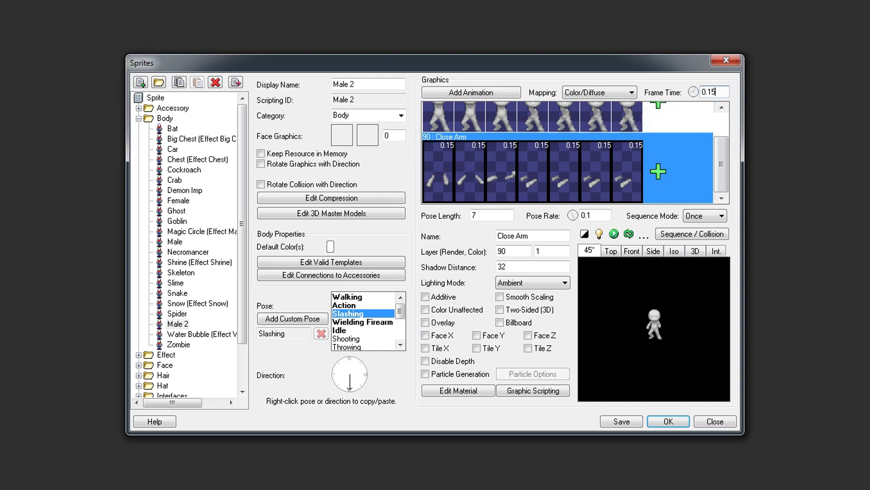
Step: Select the Body and Far Arm animation, choose Once as the Slashing pose's sequence mode, and play the preview
{"action": "left_click_drag", "start_coordinate": [718, 164], "coordinate": [721, 140]}
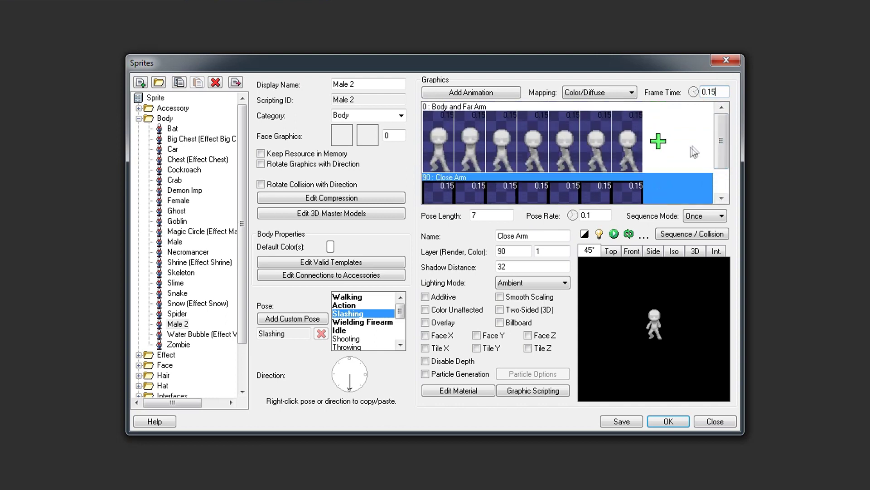
{"action": "left_click", "coordinate": [694, 145]}
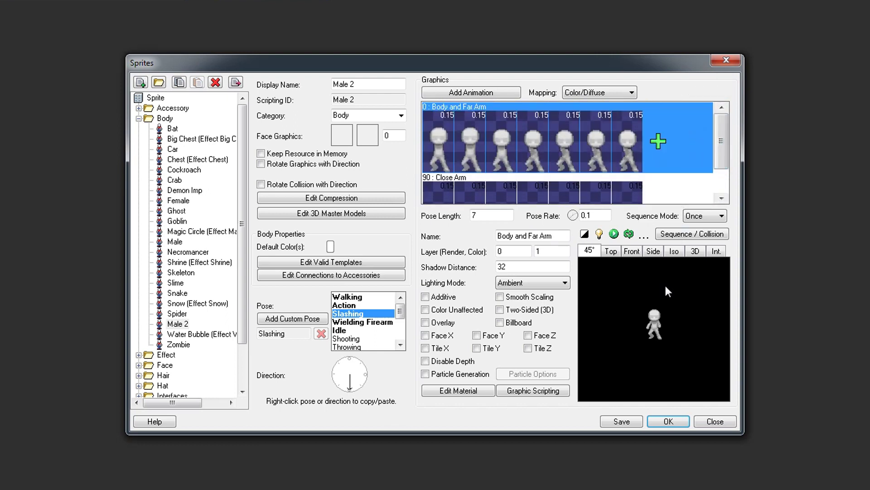
{"action": "left_click", "coordinate": [717, 215]}
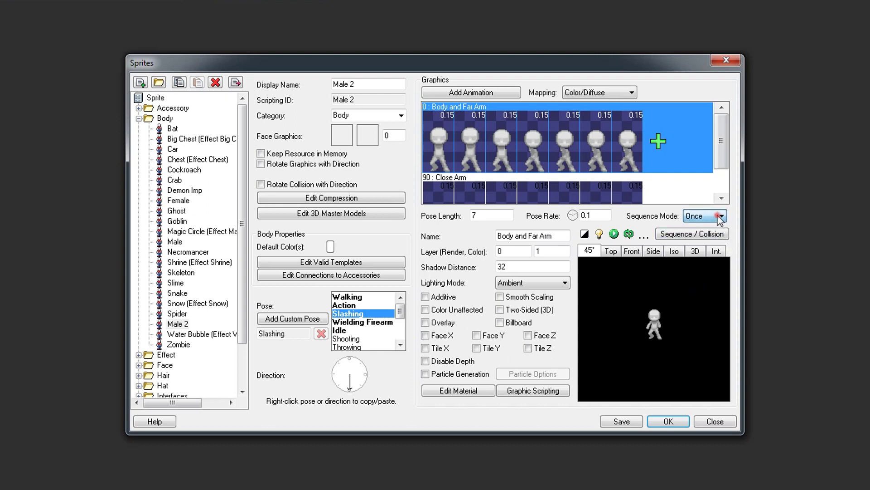
{"action": "left_click", "coordinate": [718, 216]}
{"action": "left_click", "coordinate": [718, 216]}
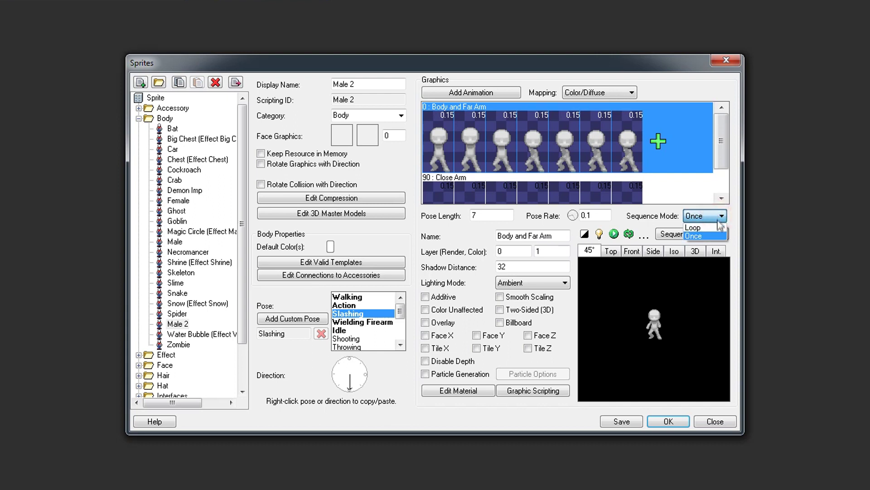
{"action": "left_click", "coordinate": [716, 235]}
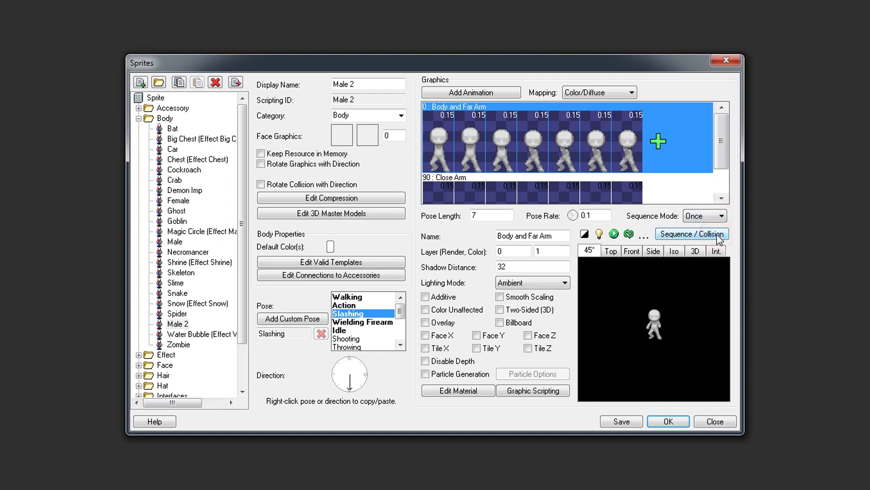
{"action": "left_click", "coordinate": [615, 234]}
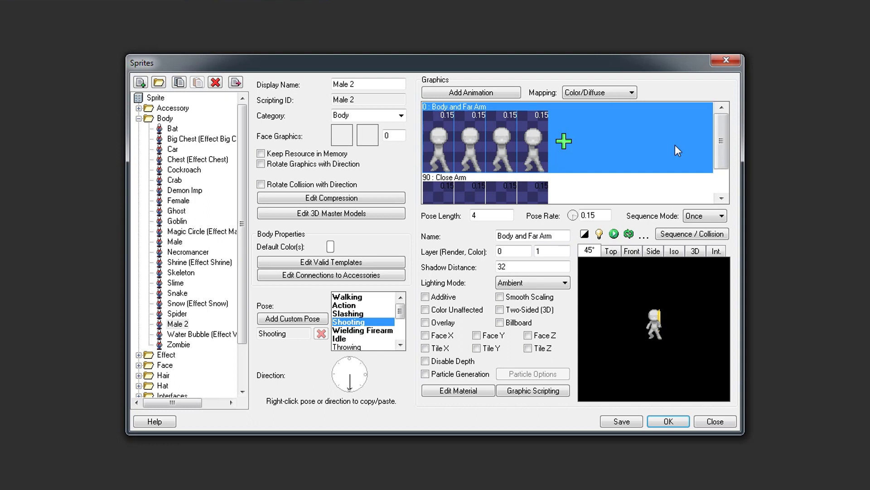
Step: Try inserting bullet point 1 beside the character in the Shooting pose's first frame, delete it, and select Holding Point 1
{"action": "double_click", "coordinate": [675, 314]}
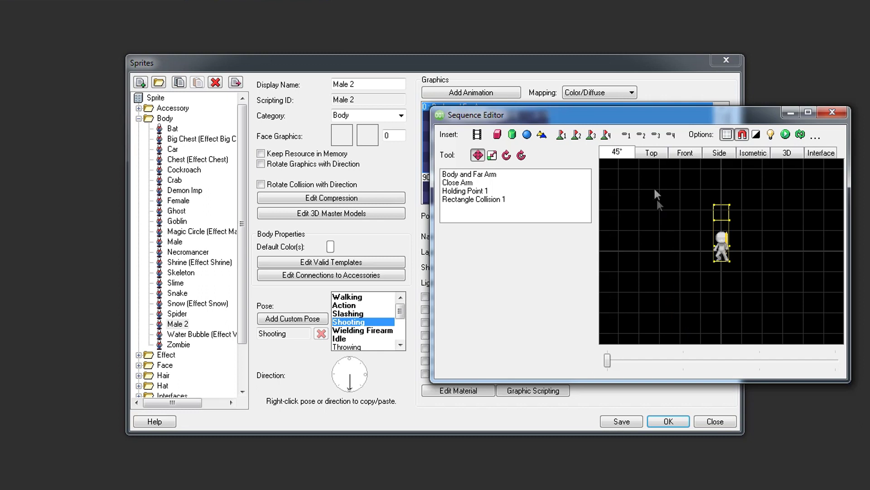
{"action": "left_click", "coordinate": [627, 135]}
{"action": "left_click", "coordinate": [678, 237]}
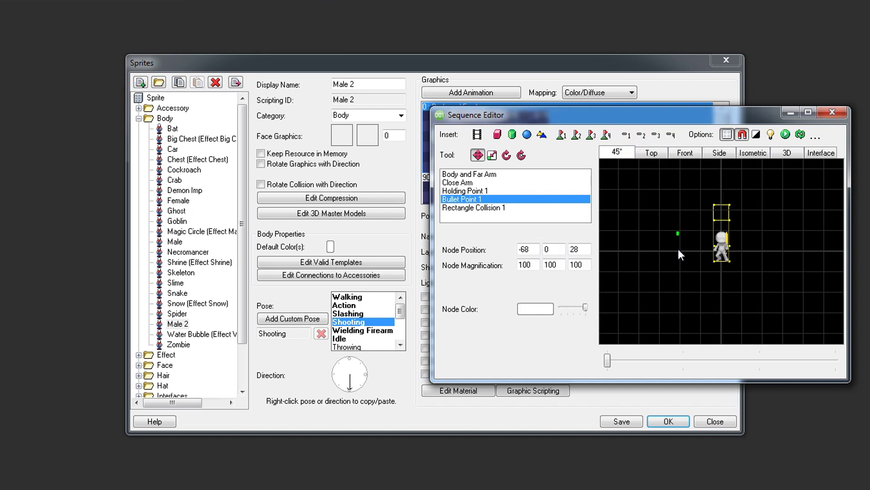
{"action": "right_click", "coordinate": [675, 234]}
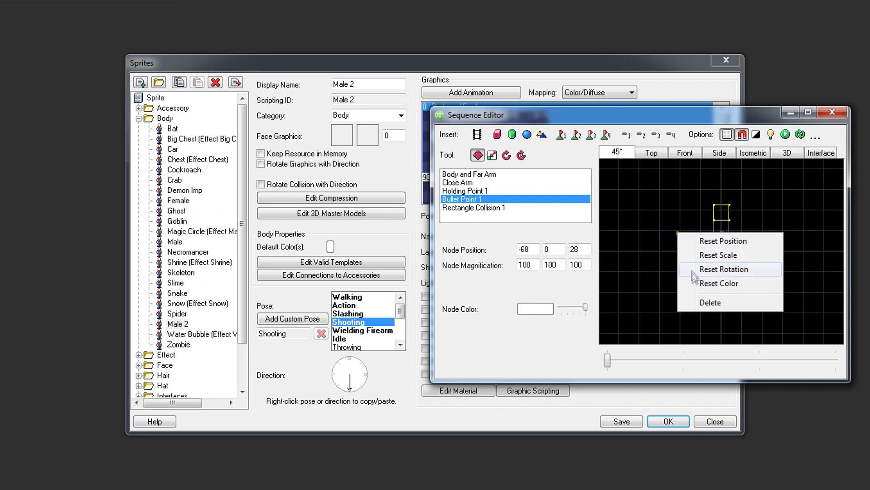
{"action": "left_click", "coordinate": [697, 303]}
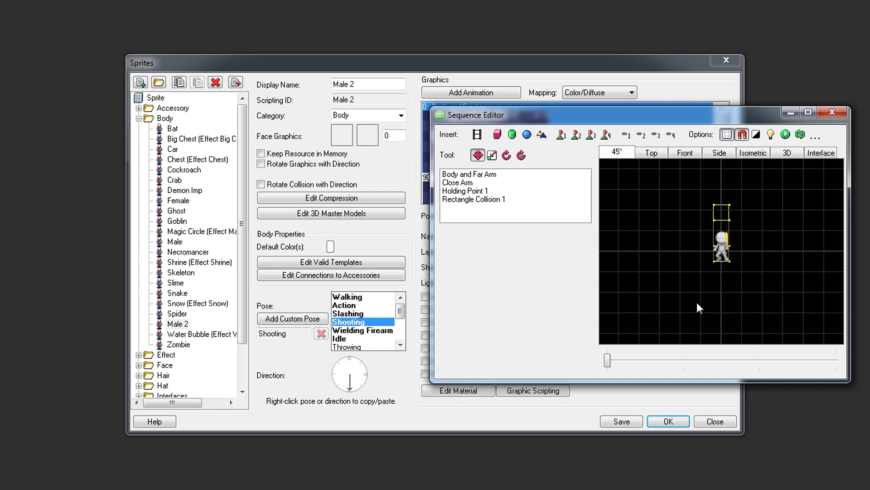
{"action": "left_click", "coordinate": [521, 191]}
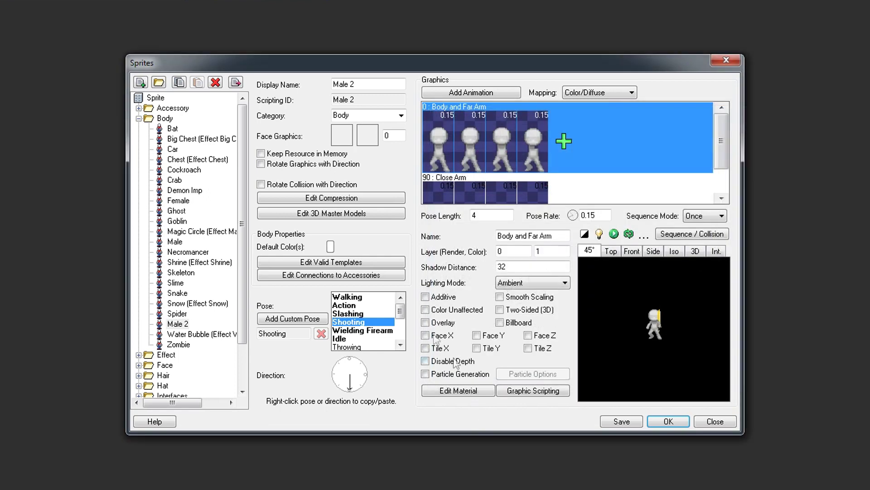
{"action": "left_click", "coordinate": [140, 83]}
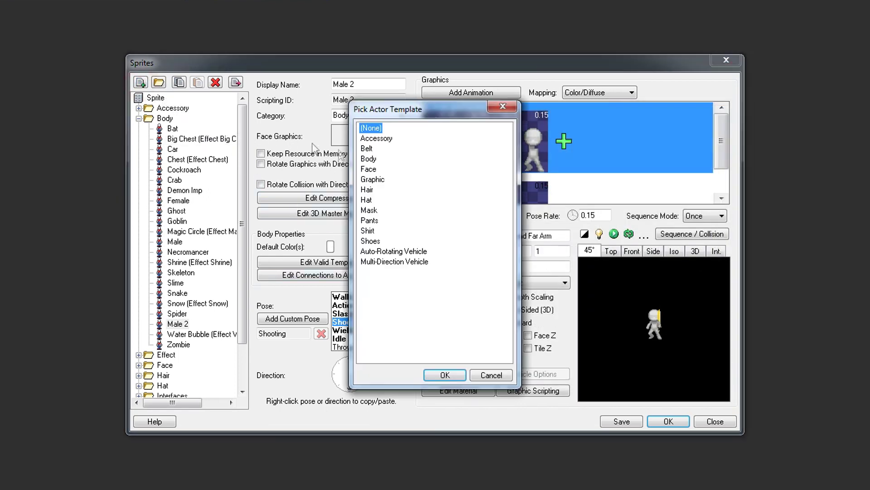
{"action": "left_click", "coordinate": [374, 230]}
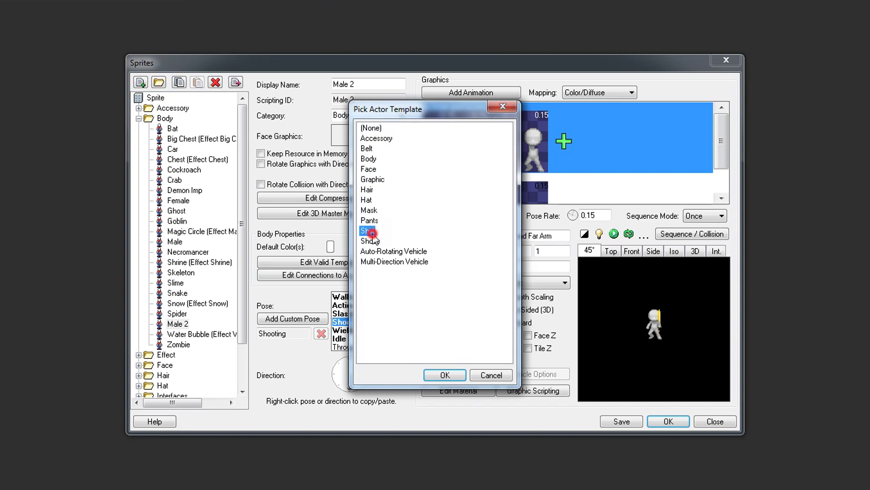
{"action": "left_click", "coordinate": [367, 189]}
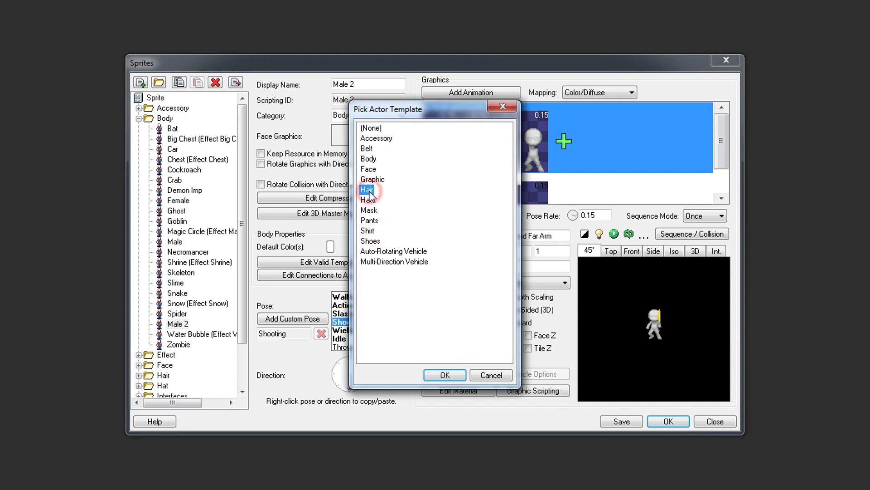
{"action": "left_click", "coordinate": [491, 375]}
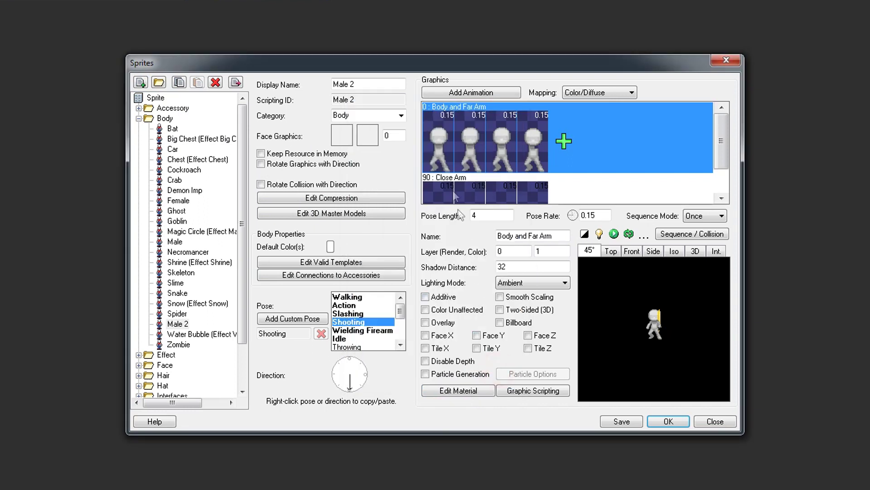
{"action": "left_click", "coordinate": [401, 115]}
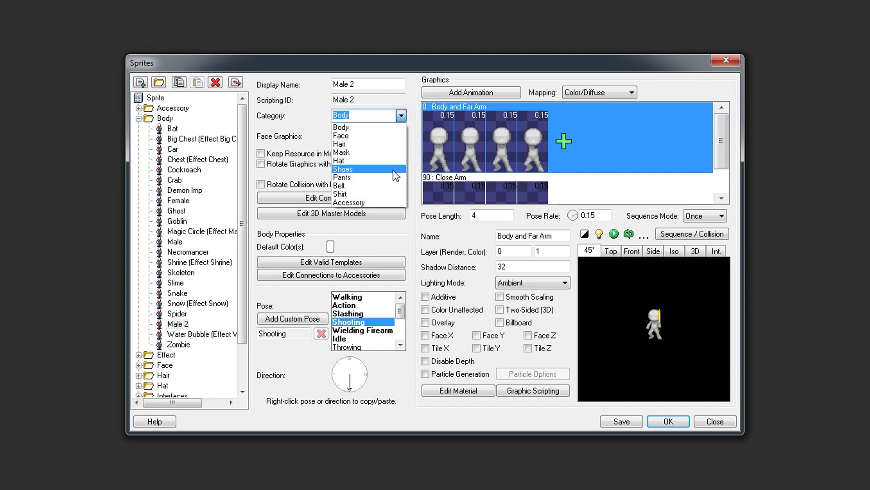
{"action": "left_click", "coordinate": [402, 116]}
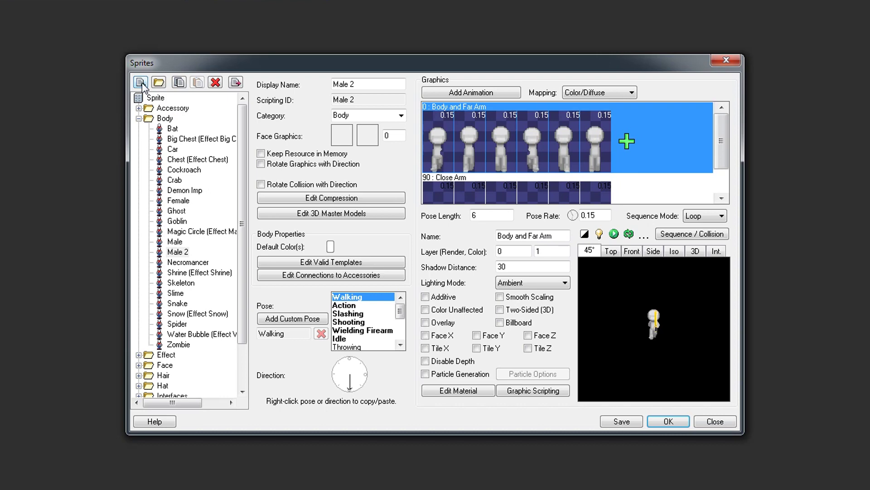
Step: Create a new sprite from the Graphic template and name it Logo
{"action": "left_click", "coordinate": [141, 83]}
{"action": "left_click", "coordinate": [377, 180]}
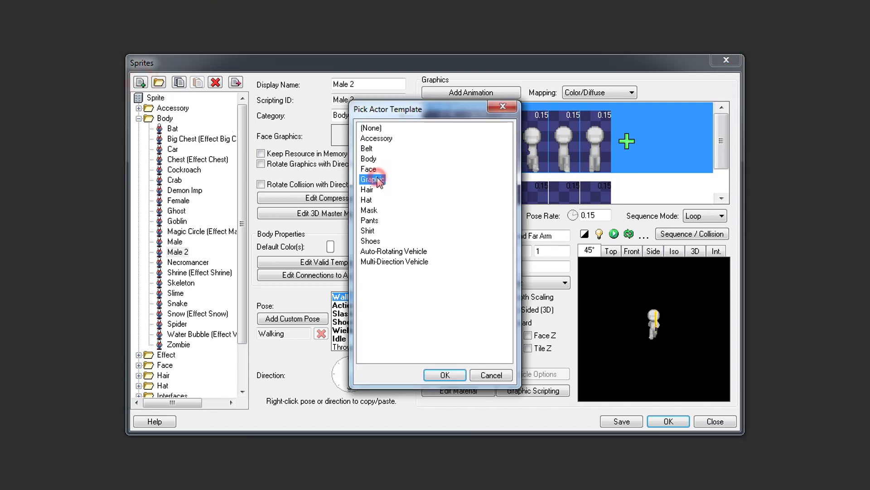
{"action": "left_click", "coordinate": [455, 375]}
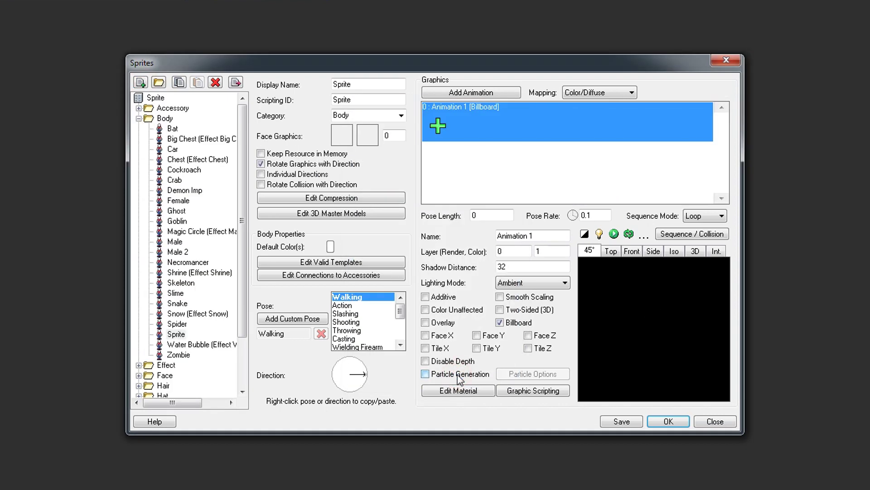
{"action": "type", "text": "Logo"}
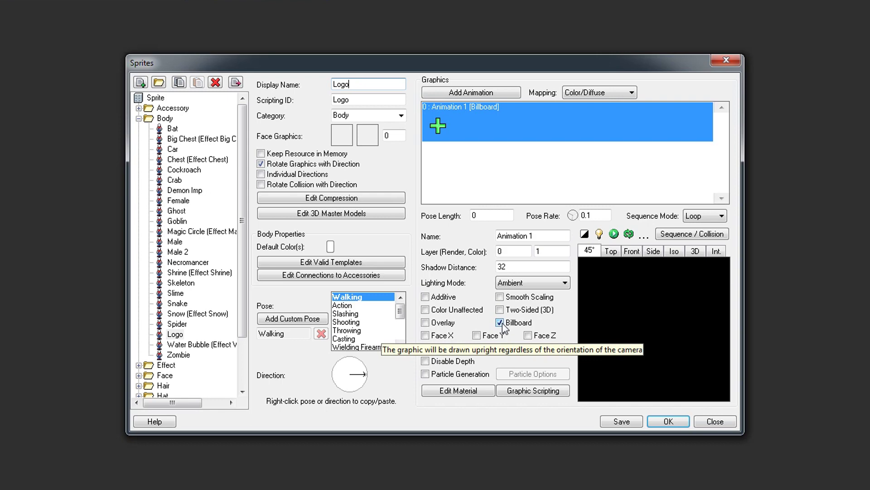
Step: Add the image file ball_cropped.png as the frame of the Logo sprite's Animation 1
{"action": "left_click", "coordinate": [441, 125]}
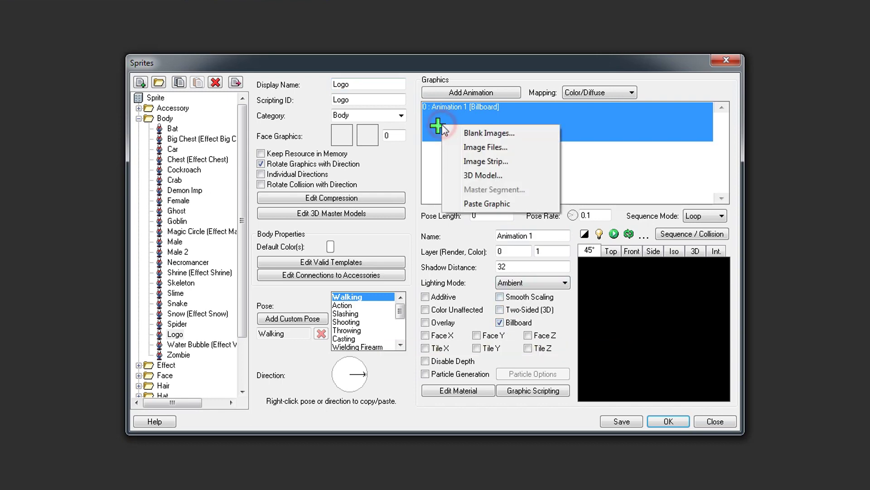
{"action": "left_click", "coordinate": [520, 148]}
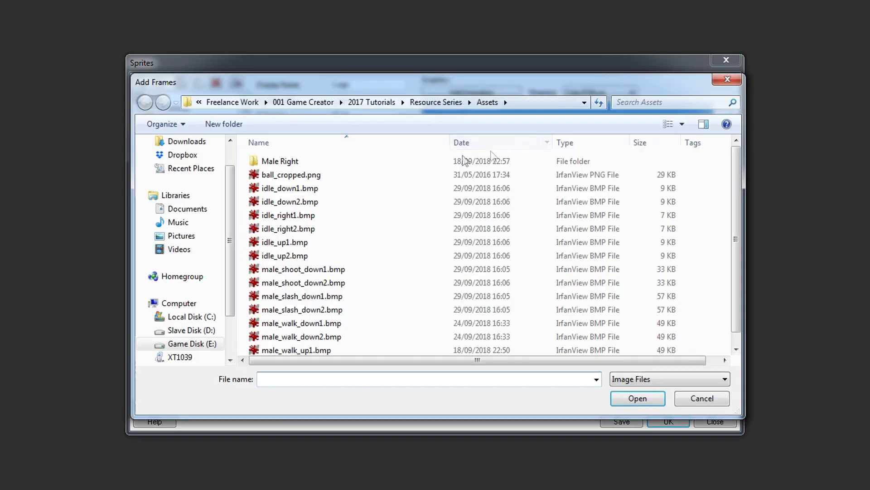
{"action": "double_click", "coordinate": [411, 174]}
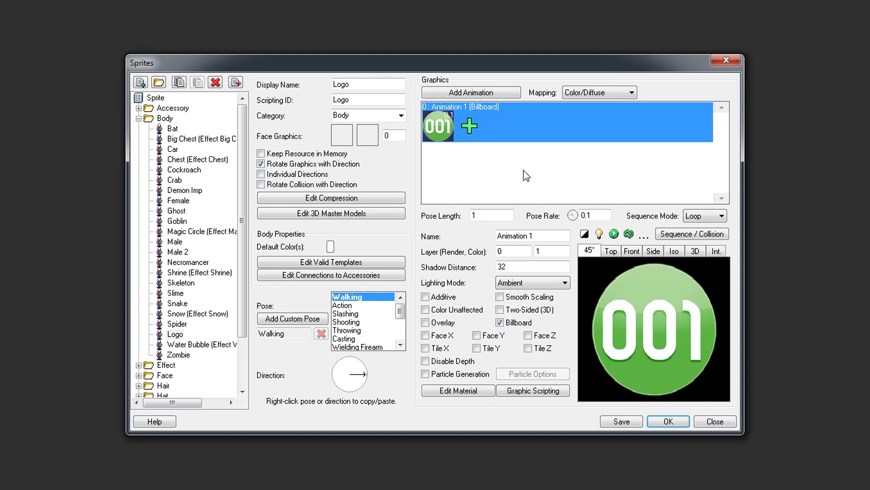
Step: Set the Logo sprite's Walking pose length to 3 and its pose rate to 0.5
{"action": "double_click", "coordinate": [472, 216]}
{"action": "type", "text": "3"}
{"action": "left_click", "coordinate": [601, 216]}
{"action": "key", "text": "BackSpace"}
{"action": "type", "text": "5"}
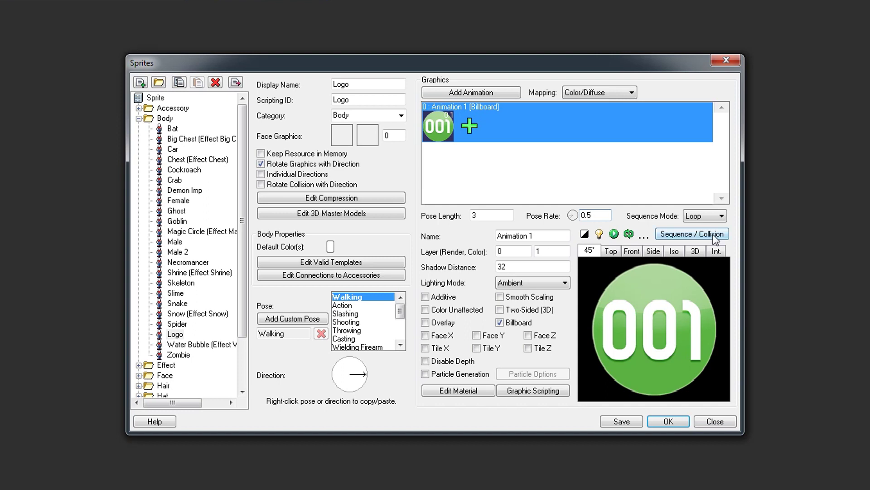
Step: In the Sequence Editor's Interface view, set Animation 1's first two node magnification values to 50 at the middle key frame
{"action": "double_click", "coordinate": [676, 300]}
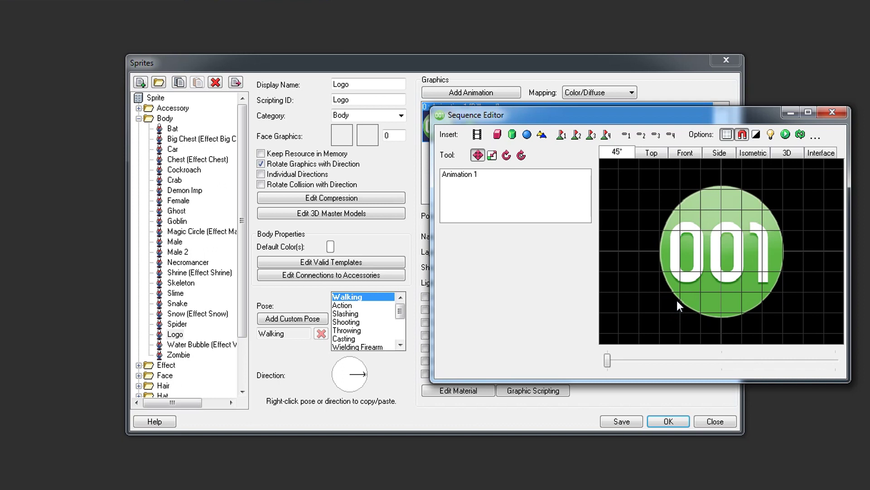
{"action": "left_click", "coordinate": [815, 160]}
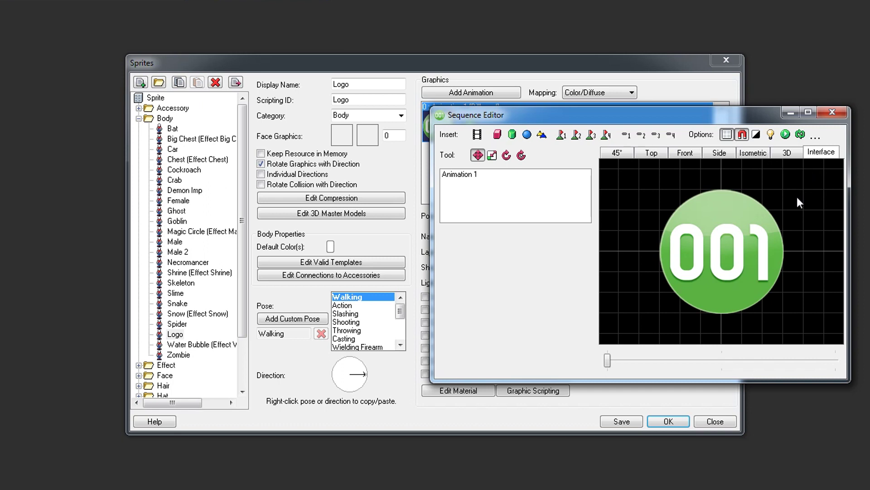
{"action": "left_click", "coordinate": [607, 360]}
{"action": "left_click_drag", "start_coordinate": [608, 360], "coordinate": [721, 361]}
{"action": "left_click", "coordinate": [722, 252]}
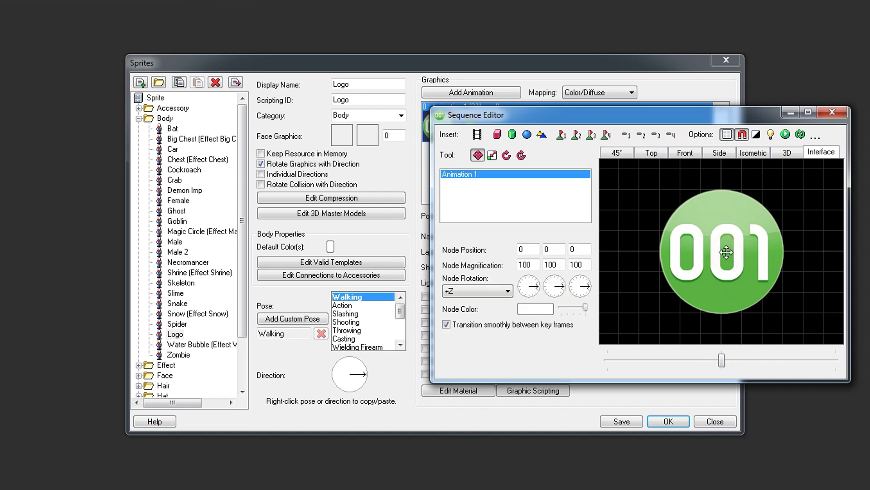
{"action": "double_click", "coordinate": [526, 264]}
{"action": "type", "text": "50"}
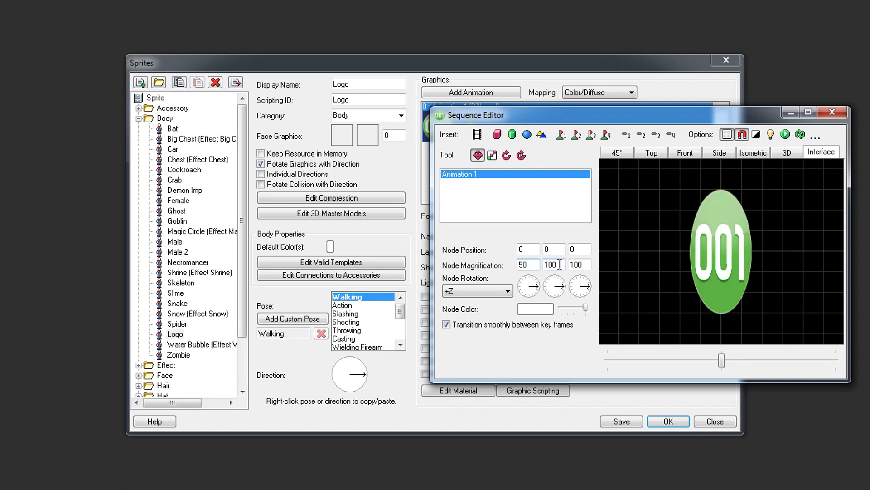
{"action": "double_click", "coordinate": [551, 264]}
{"action": "type", "text": "50"}
Step: Set Animation 1's first two node magnification values to 100 at the last key frame
{"action": "left_click_drag", "start_coordinate": [721, 360], "coordinate": [814, 364]}
{"action": "left_click", "coordinate": [459, 173]}
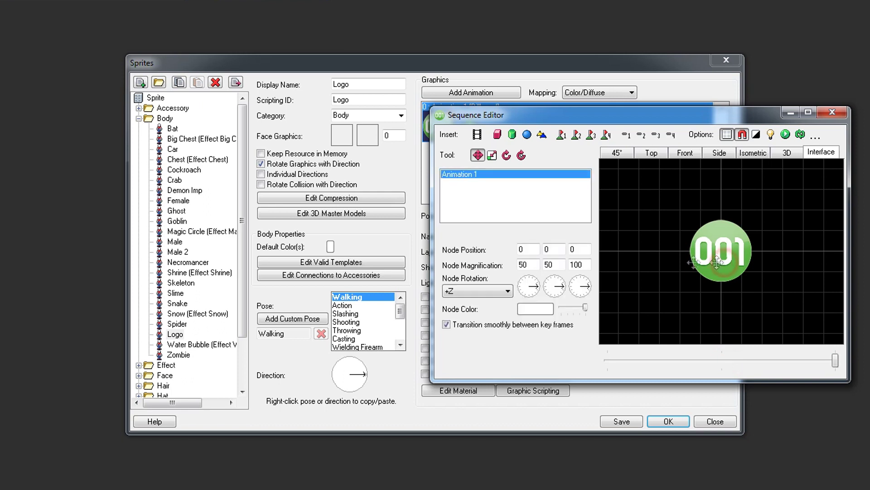
{"action": "double_click", "coordinate": [526, 265]}
{"action": "type", "text": "100"}
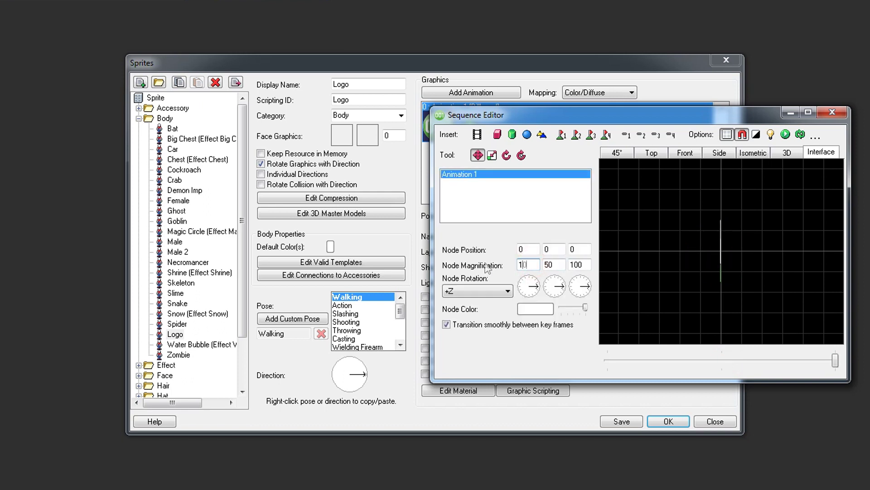
{"action": "double_click", "coordinate": [559, 265]}
{"action": "type", "text": "100"}
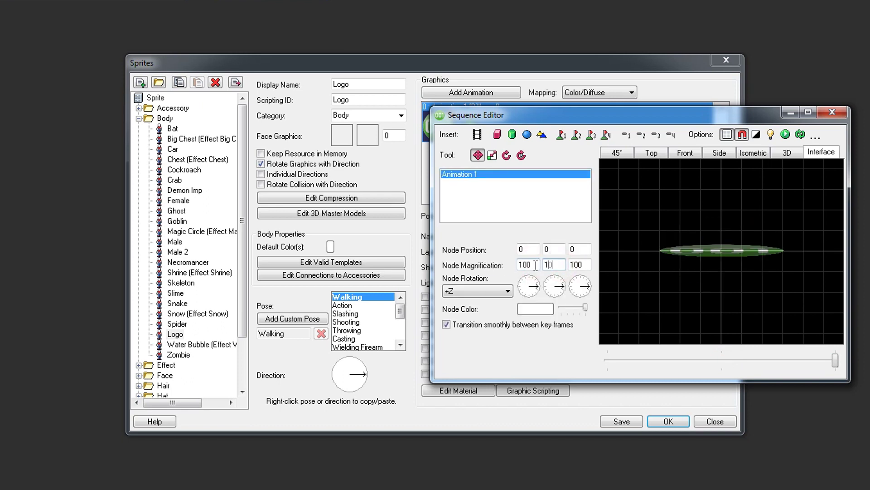
Step: Play the logo's looping sequence preview, and replay it with the grid hidden and the background switched to white
{"action": "left_click", "coordinate": [801, 134]}
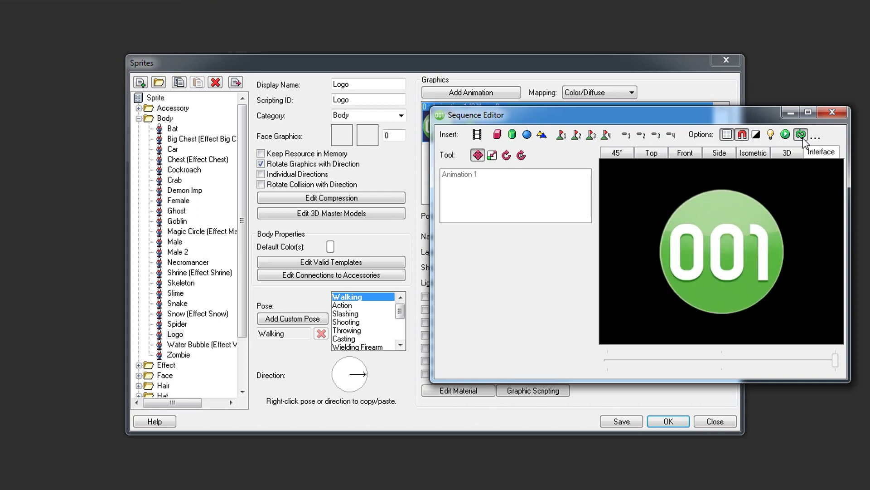
{"action": "left_click", "coordinate": [803, 138]}
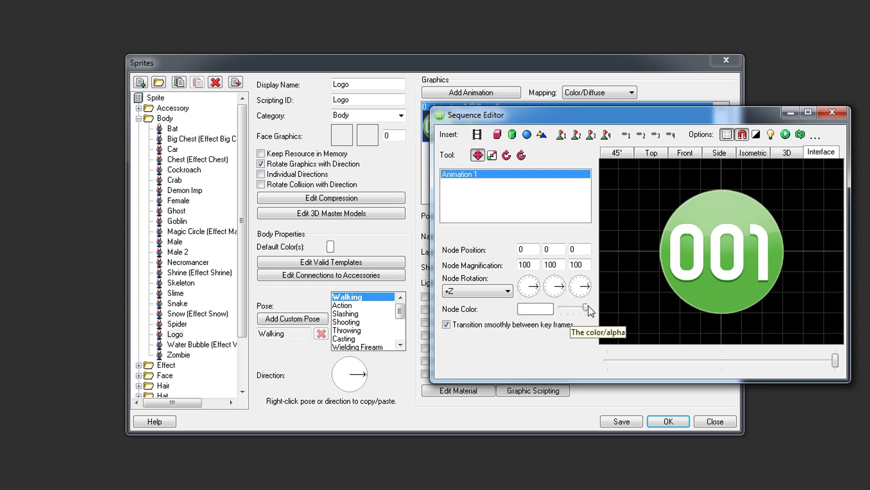
{"action": "left_click", "coordinate": [727, 135]}
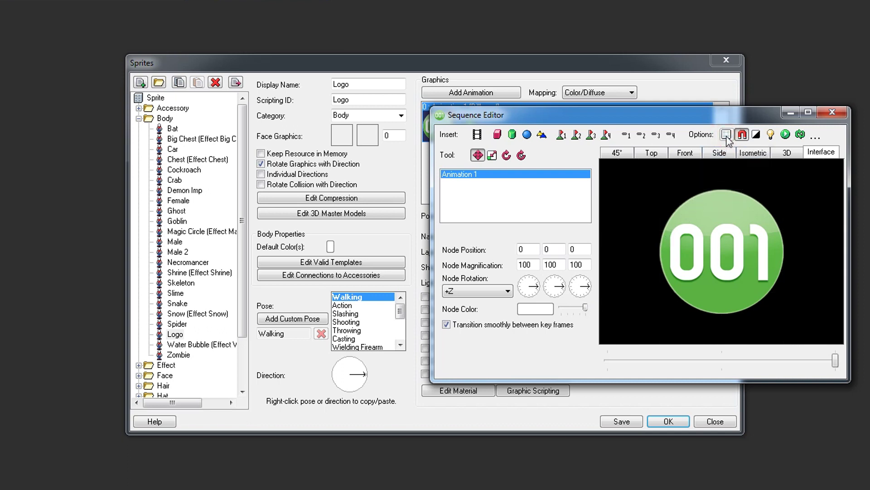
{"action": "left_click", "coordinate": [757, 137]}
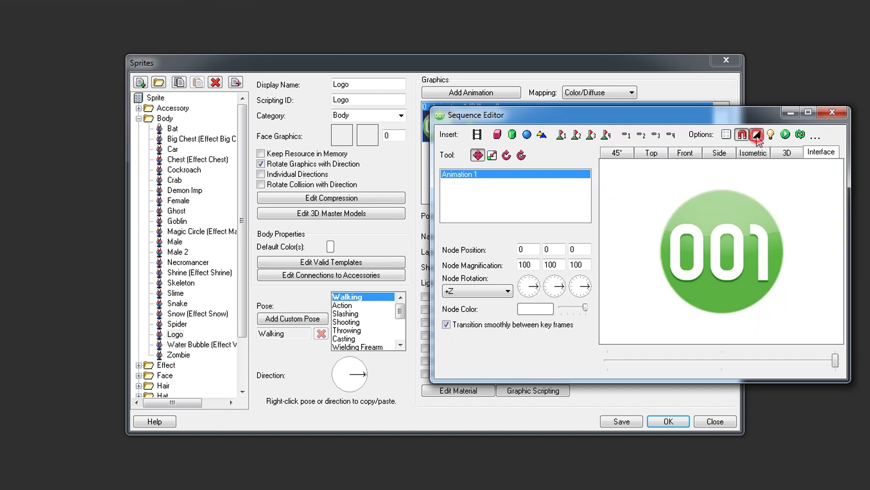
{"action": "left_click", "coordinate": [801, 136]}
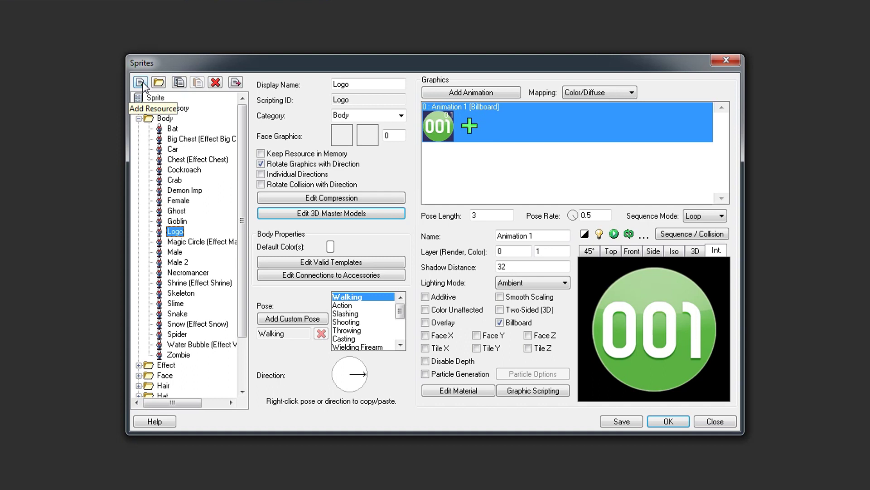
Step: Add another new sprite based on the Graphic template for the smoke particle
{"action": "left_click", "coordinate": [141, 82]}
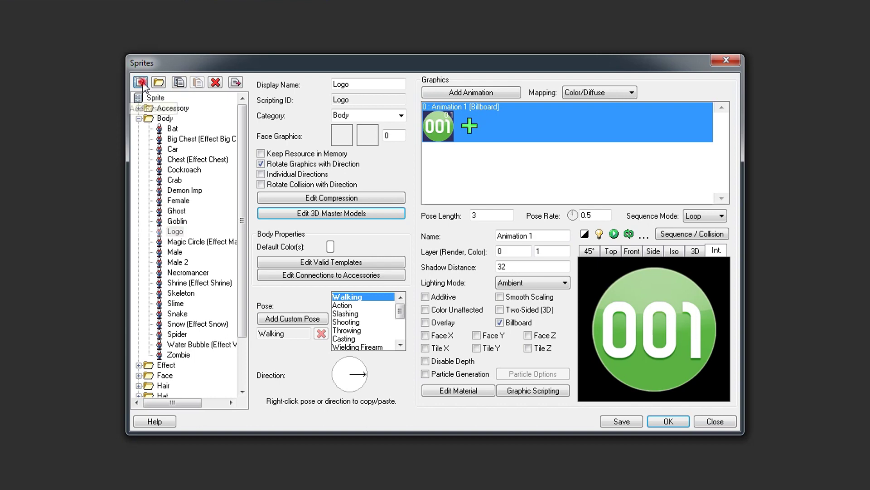
{"action": "left_click", "coordinate": [366, 179]}
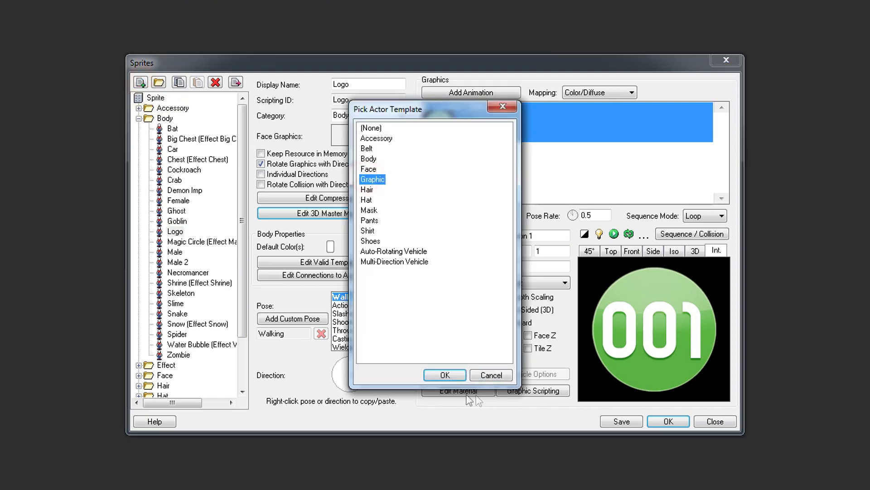
{"action": "left_click", "coordinate": [451, 377]}
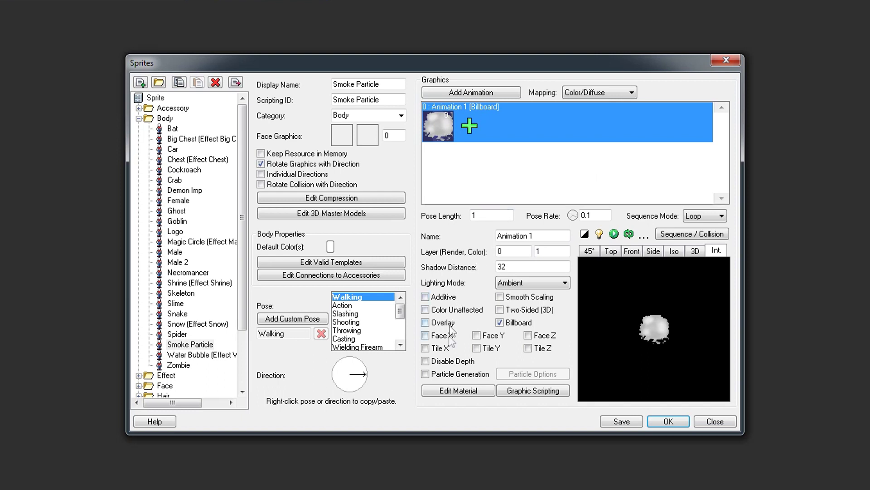
Step: Enable particle generation for the Smoke Particle animation and set its starting size to 12% minimum and 15% maximum
{"action": "left_click", "coordinate": [452, 375]}
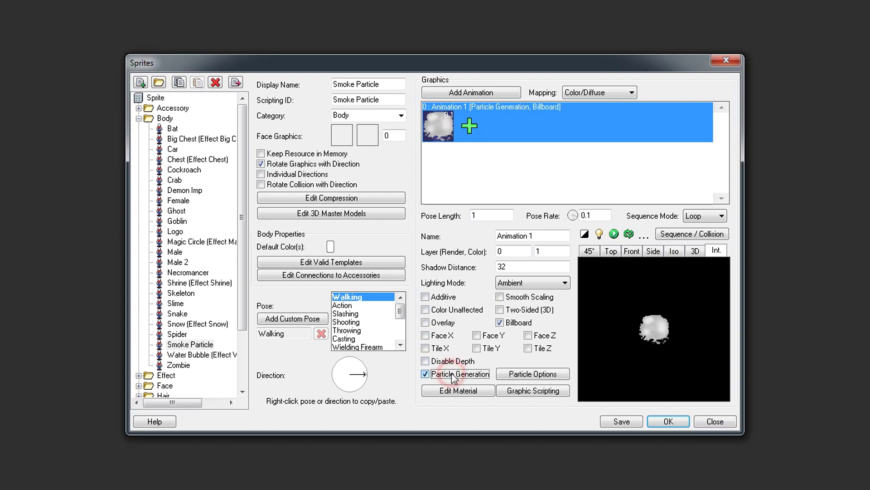
{"action": "left_click", "coordinate": [559, 375]}
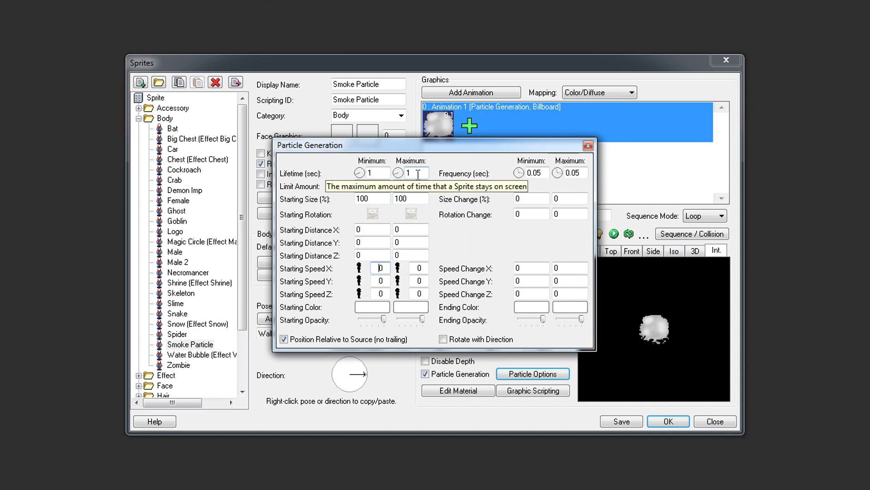
{"action": "left_click", "coordinate": [375, 198]}
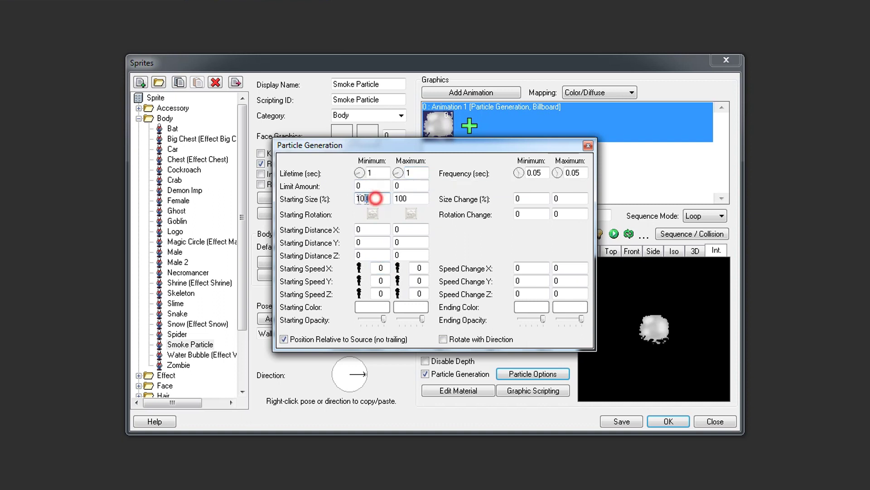
{"action": "double_click", "coordinate": [375, 198]}
{"action": "type", "text": "12"}
{"action": "key", "text": "Tab"}
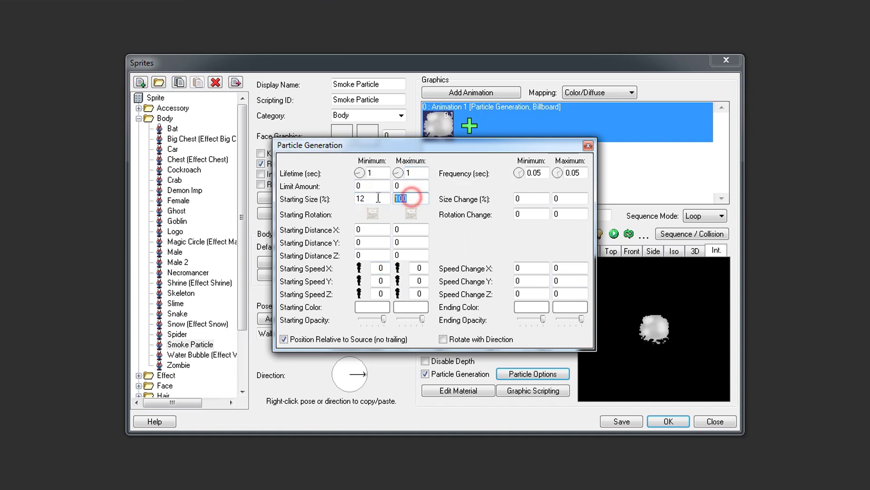
{"action": "type", "text": "15"}
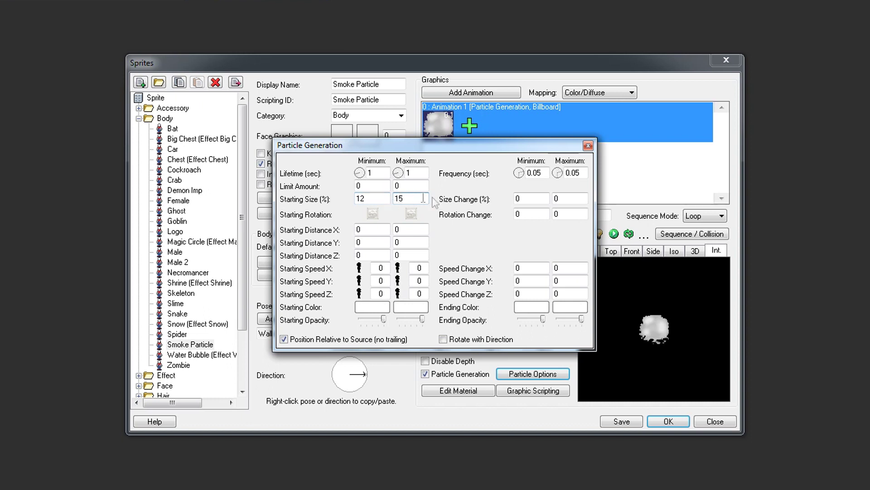
Step: Set the smoke particles' minimum and maximum size change to 100%
{"action": "key", "text": "Tab"}
{"action": "type", "text": "100"}
{"action": "double_click", "coordinate": [572, 198]}
{"action": "type", "text": "100"}
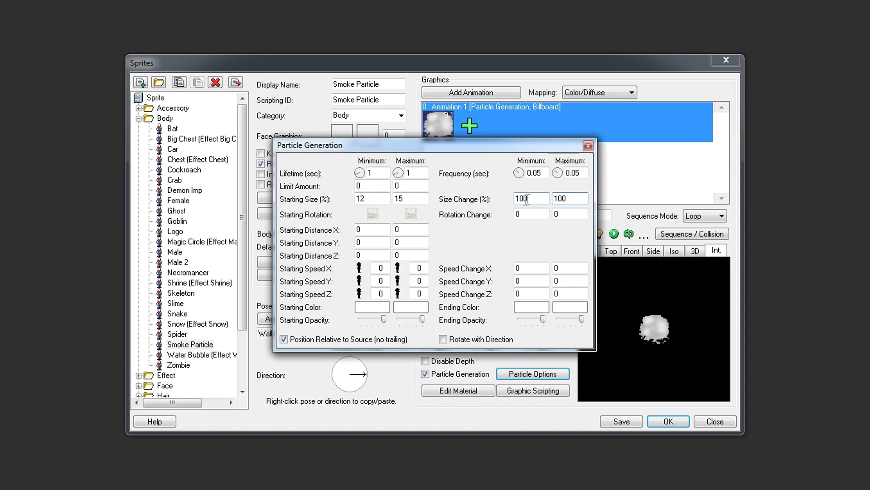
Step: Set the smoke particles' maximum starting distance to 16 for both X and Y
{"action": "left_click", "coordinate": [411, 229]}
{"action": "key", "text": "BackSpace"}
{"action": "type", "text": "16"}
{"action": "double_click", "coordinate": [408, 239]}
{"action": "type", "text": "16"}
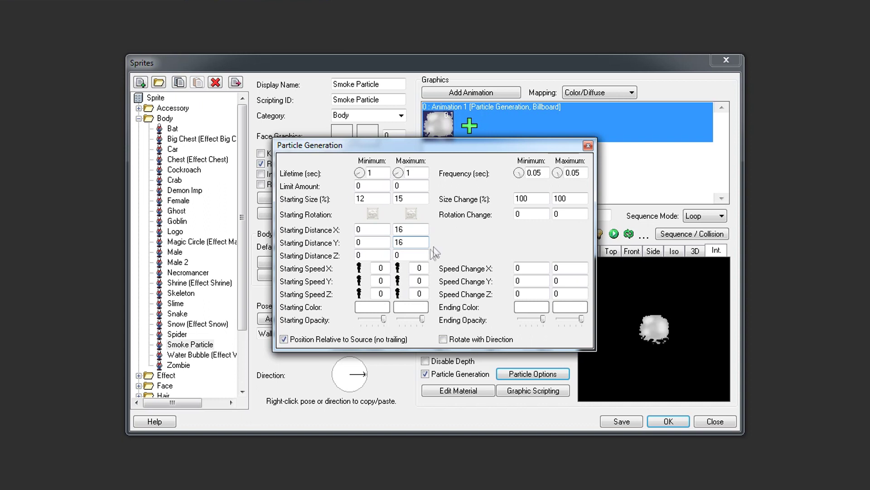
Step: Set the smoke particles' starting speed Y to -1 minimum and 1 maximum, and starting speed Z to 2 minimum and 8 maximum
{"action": "double_click", "coordinate": [382, 281]}
{"action": "type", "text": "-1"}
{"action": "double_click", "coordinate": [420, 281]}
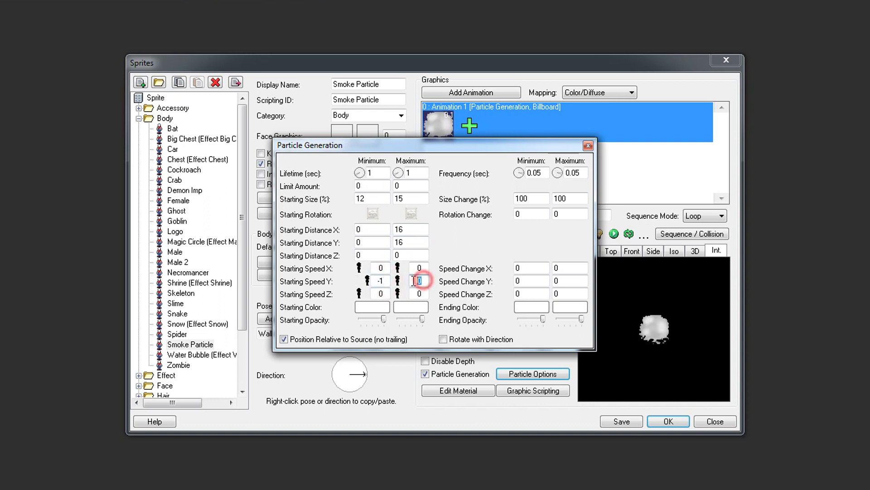
{"action": "type", "text": "1"}
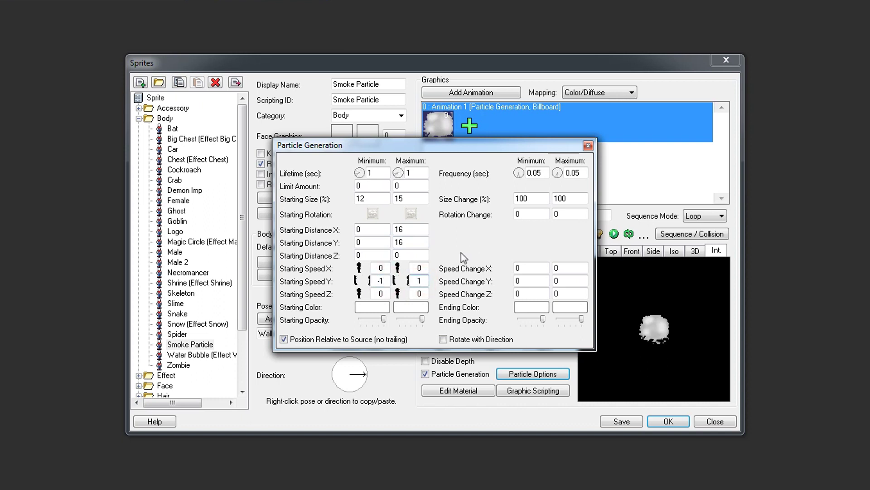
{"action": "double_click", "coordinate": [381, 294]}
{"action": "type", "text": "2"}
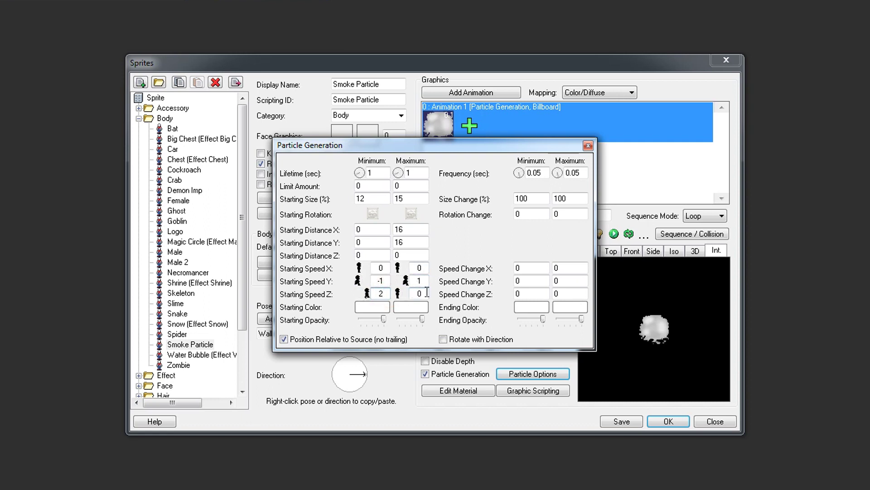
{"action": "double_click", "coordinate": [419, 294]}
{"action": "type", "text": "8"}
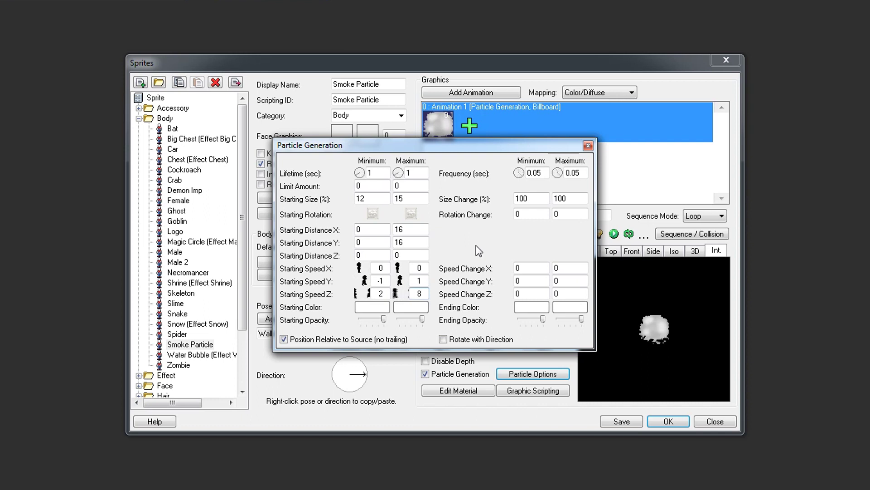
Step: Set the smoke particles' minimum and maximum speed change Z to 8
{"action": "double_click", "coordinate": [528, 294]}
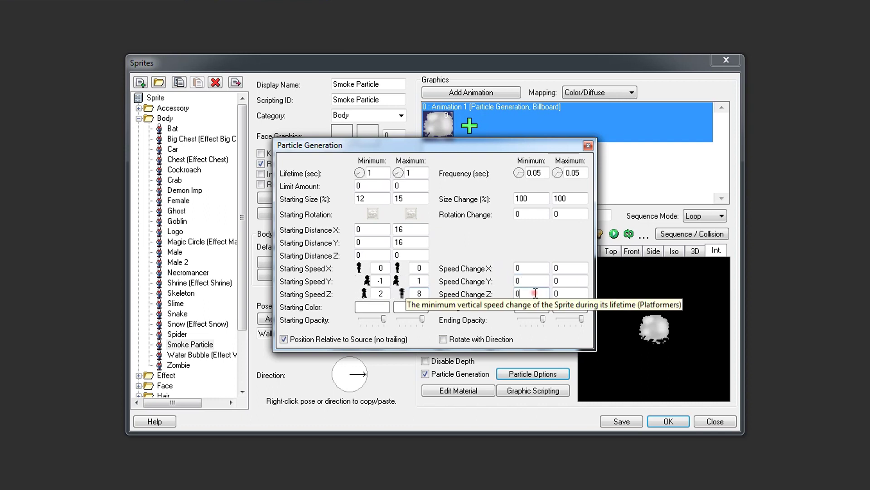
{"action": "type", "text": "8"}
{"action": "double_click", "coordinate": [570, 293]}
{"action": "type", "text": "8"}
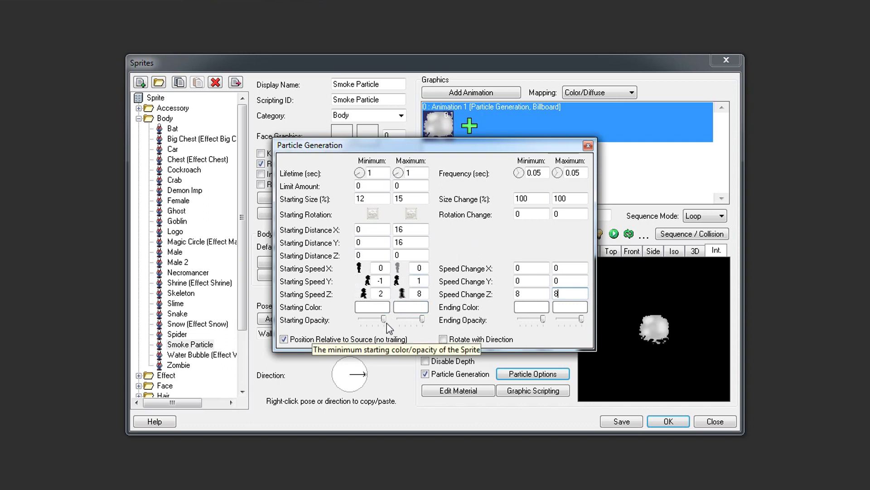
Step: Reduce the smoke particles' minimum and maximum starting opacity to fully transparent and set the minimum ending color to gray (128, 128, 128)
{"action": "left_click_drag", "start_coordinate": [385, 320], "coordinate": [360, 320]}
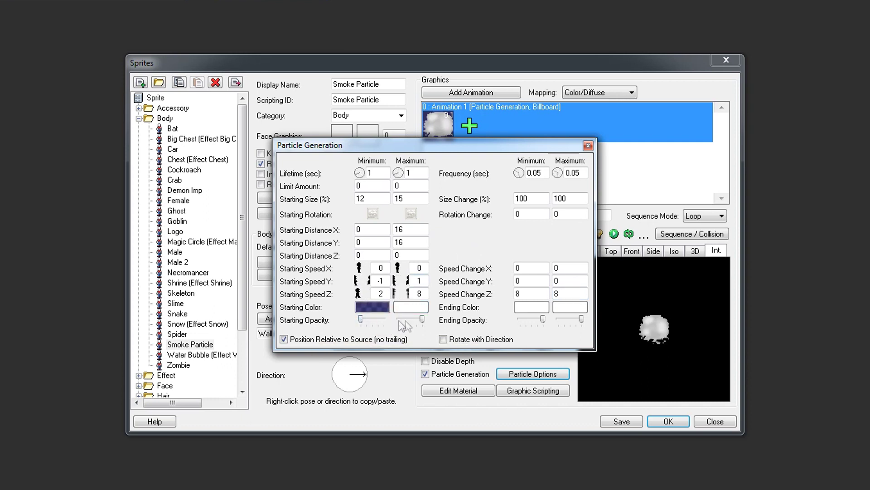
{"action": "left_click_drag", "start_coordinate": [422, 320], "coordinate": [393, 320]}
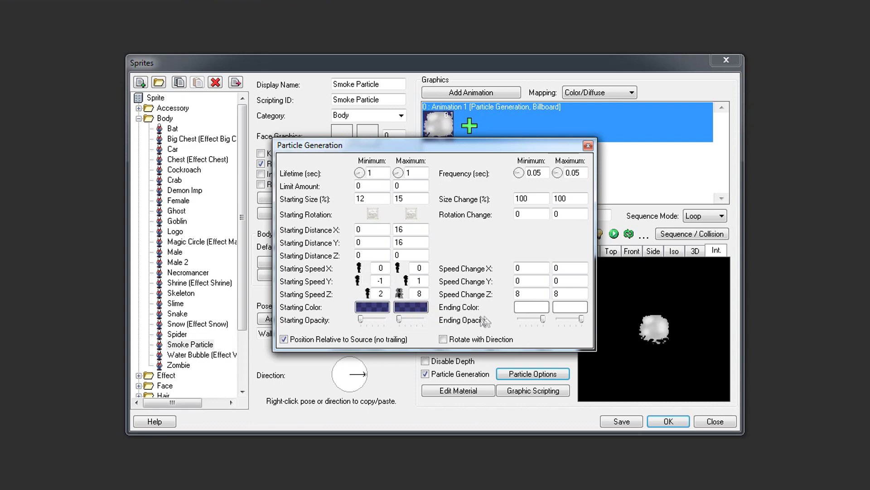
{"action": "left_click", "coordinate": [522, 308]}
{"action": "left_click", "coordinate": [343, 262]}
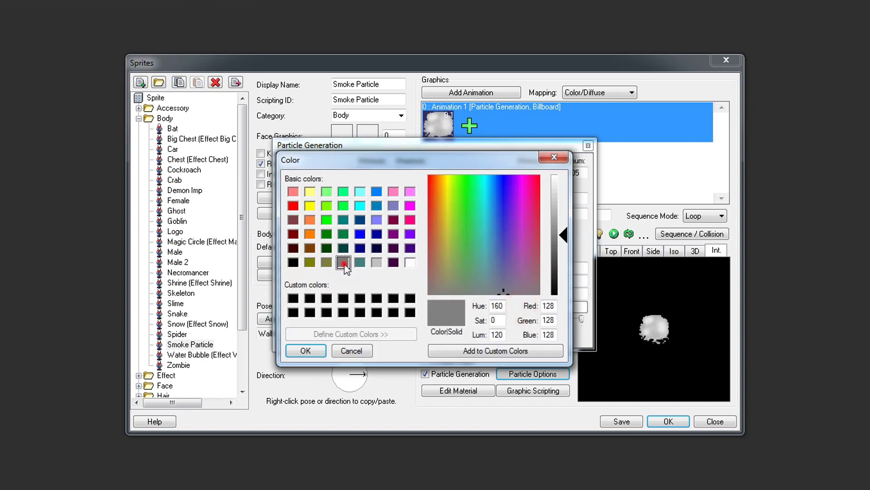
{"action": "left_click", "coordinate": [306, 351]}
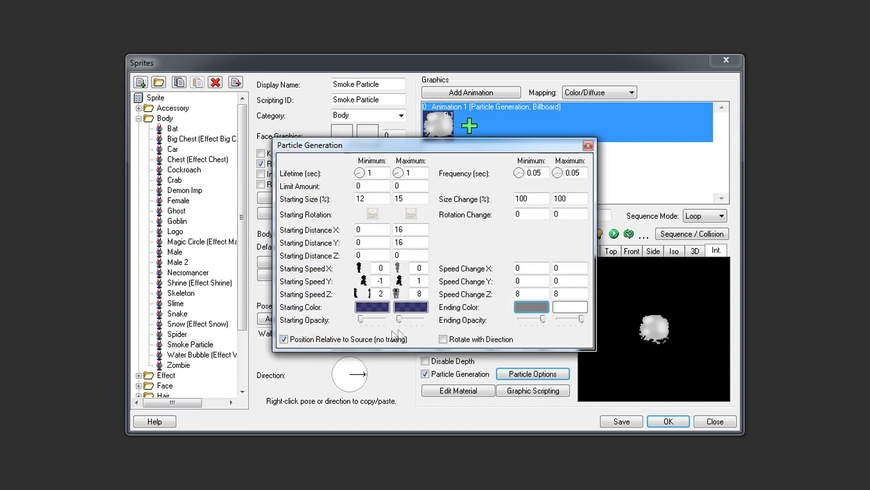
{"action": "left_click", "coordinate": [588, 146]}
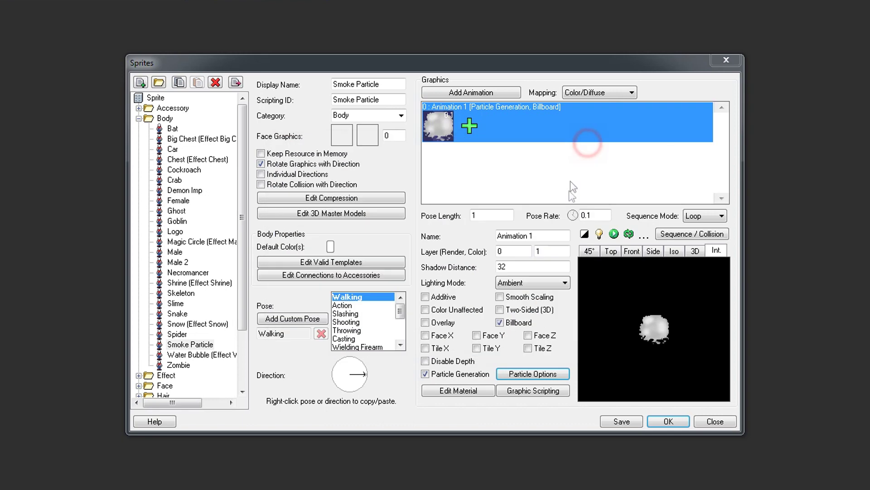
Step: Preview the Smoke Particle animation playing in a continuous loop from the 45° view
{"action": "left_click", "coordinate": [588, 251]}
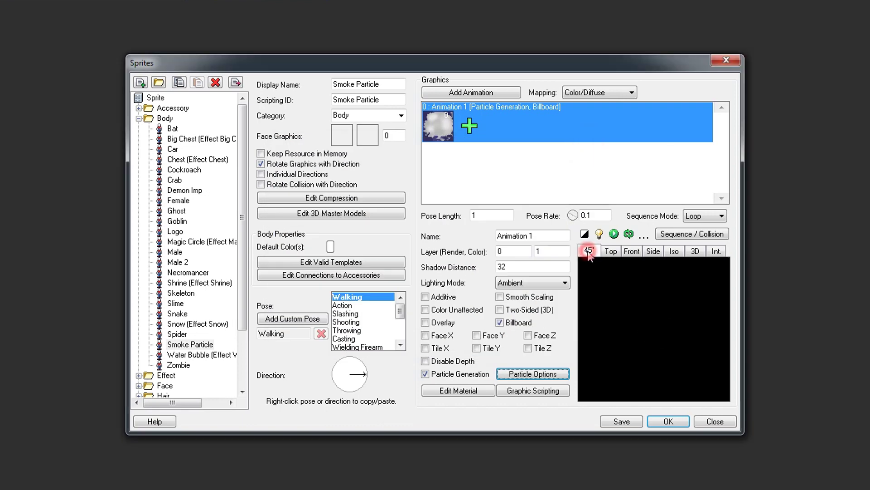
{"action": "left_click", "coordinate": [630, 235]}
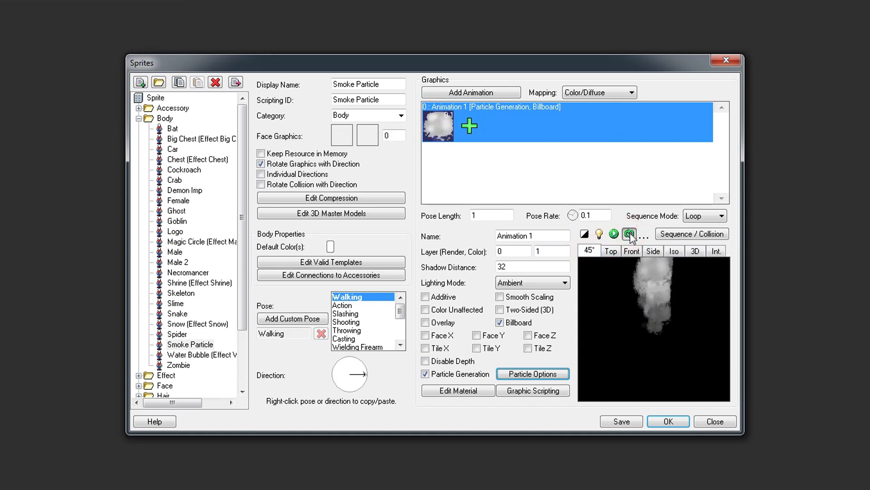